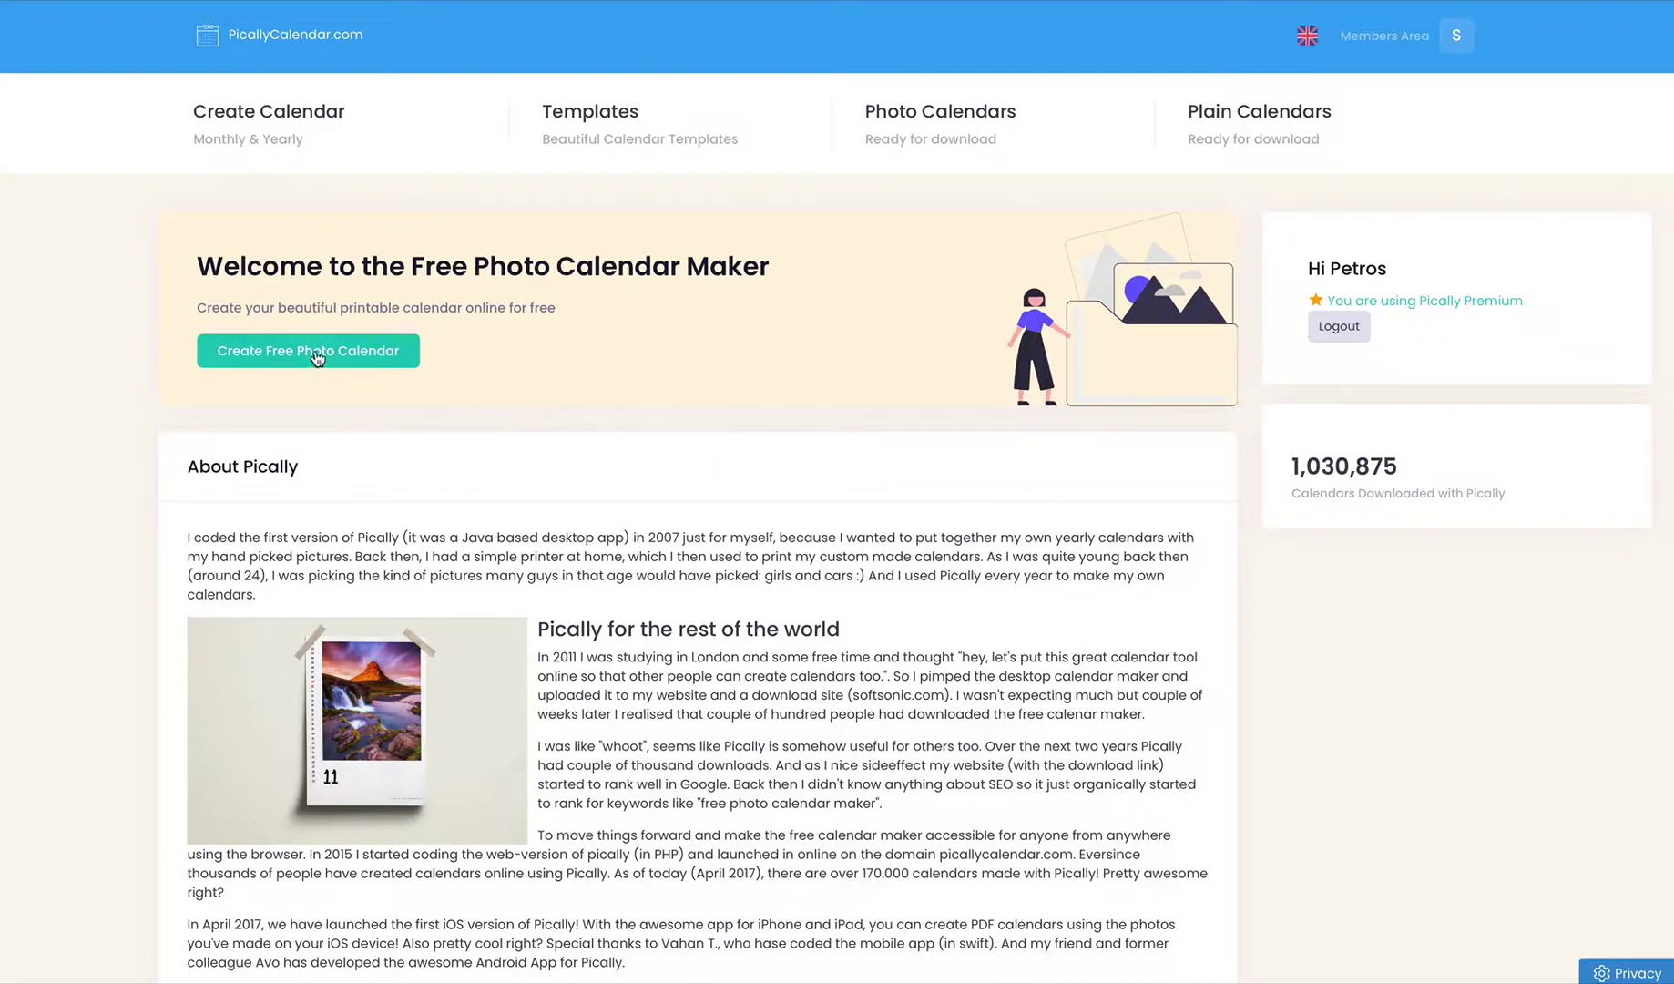
Step: Start a month calendar and select the Photo Space template for it
{"action": "mouse_move", "coordinate": [280, 139]}
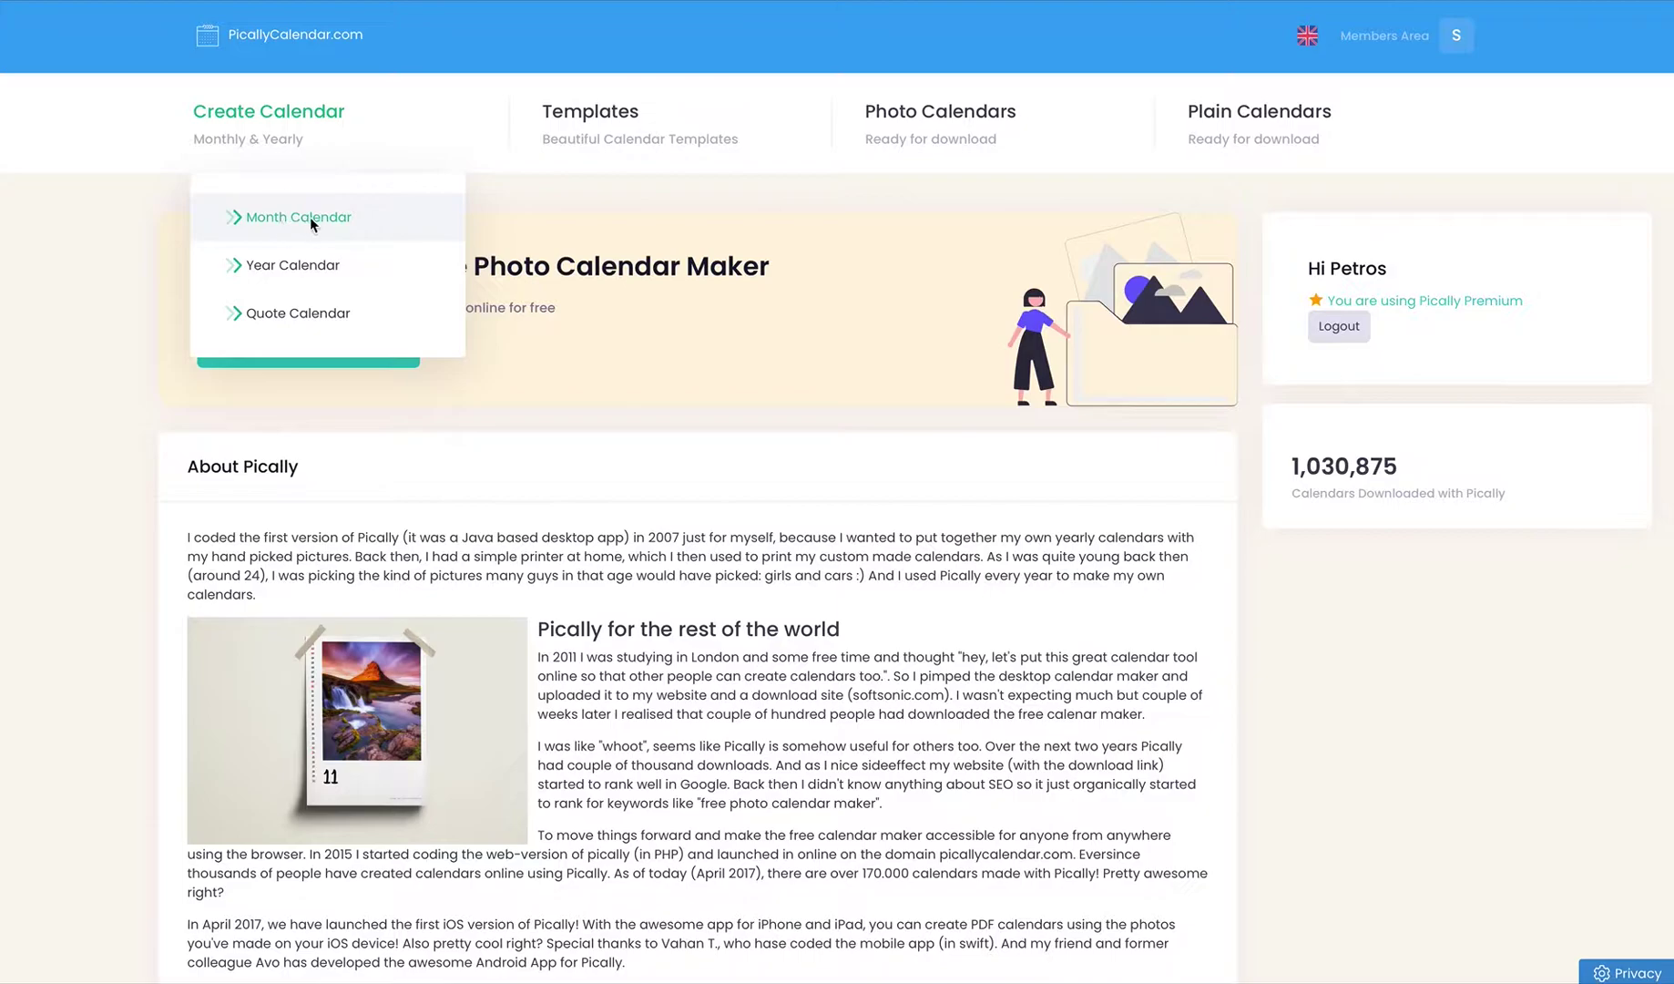
{"action": "left_click", "coordinate": [430, 243]}
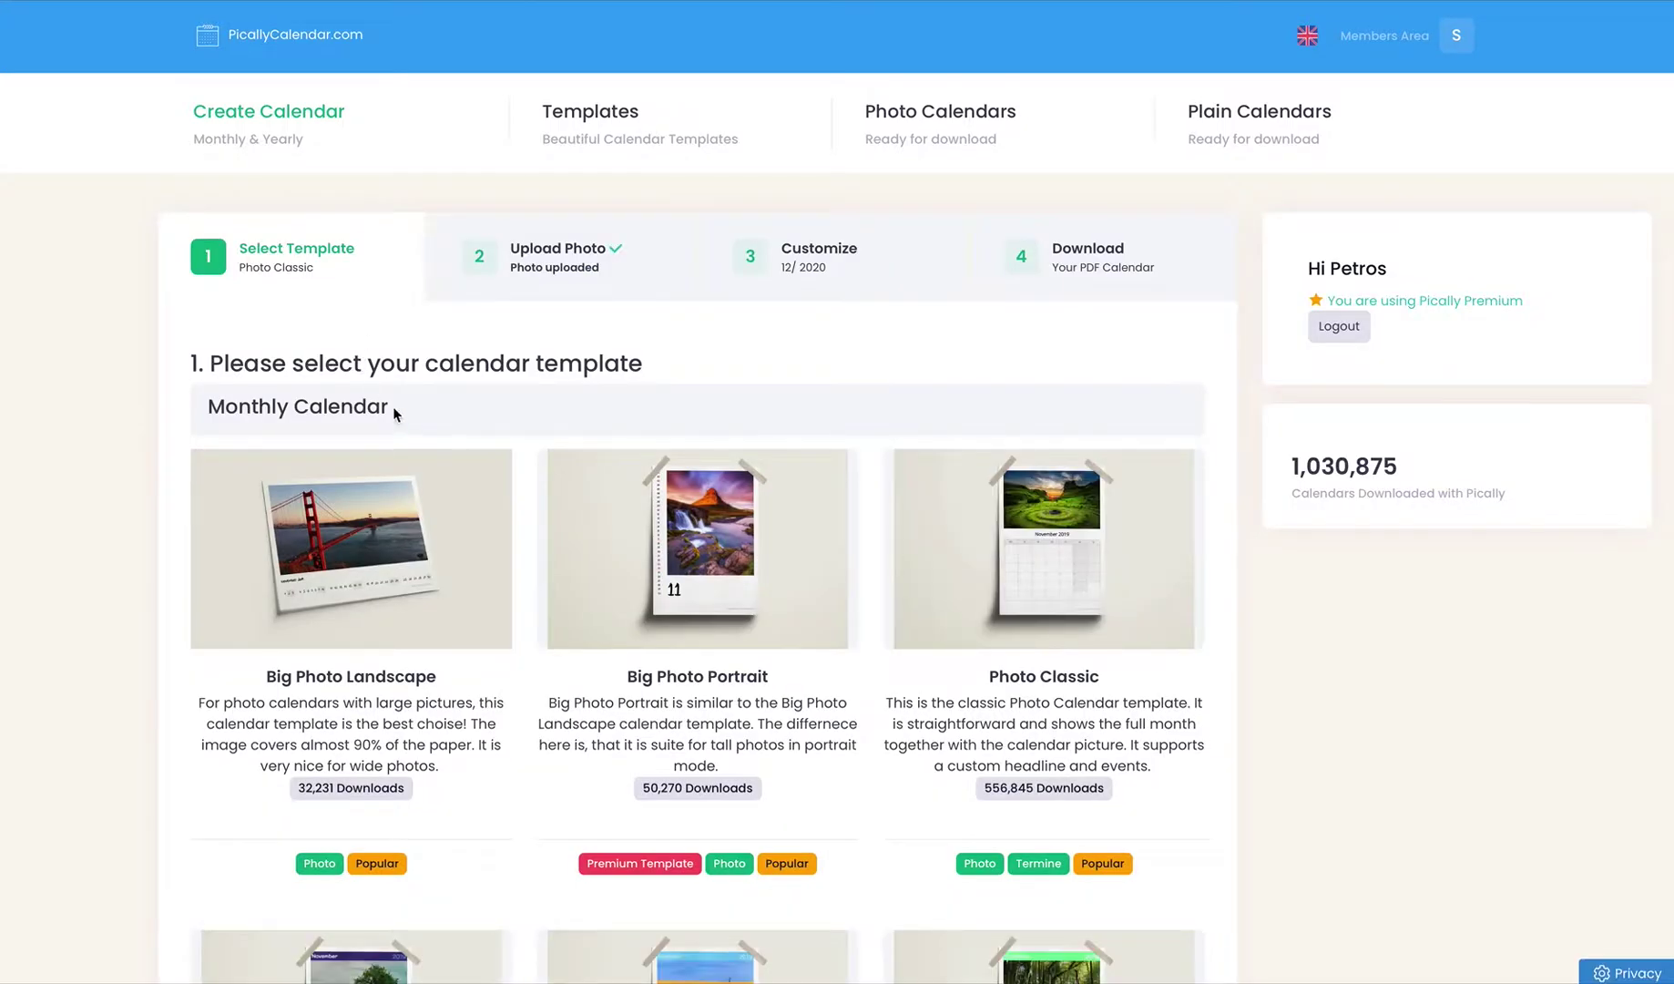
{"action": "scroll", "coordinate": [449, 493], "scroll_direction": "down", "scroll_amount": 5}
{"action": "scroll", "coordinate": [464, 478], "scroll_direction": "down", "scroll_amount": 1}
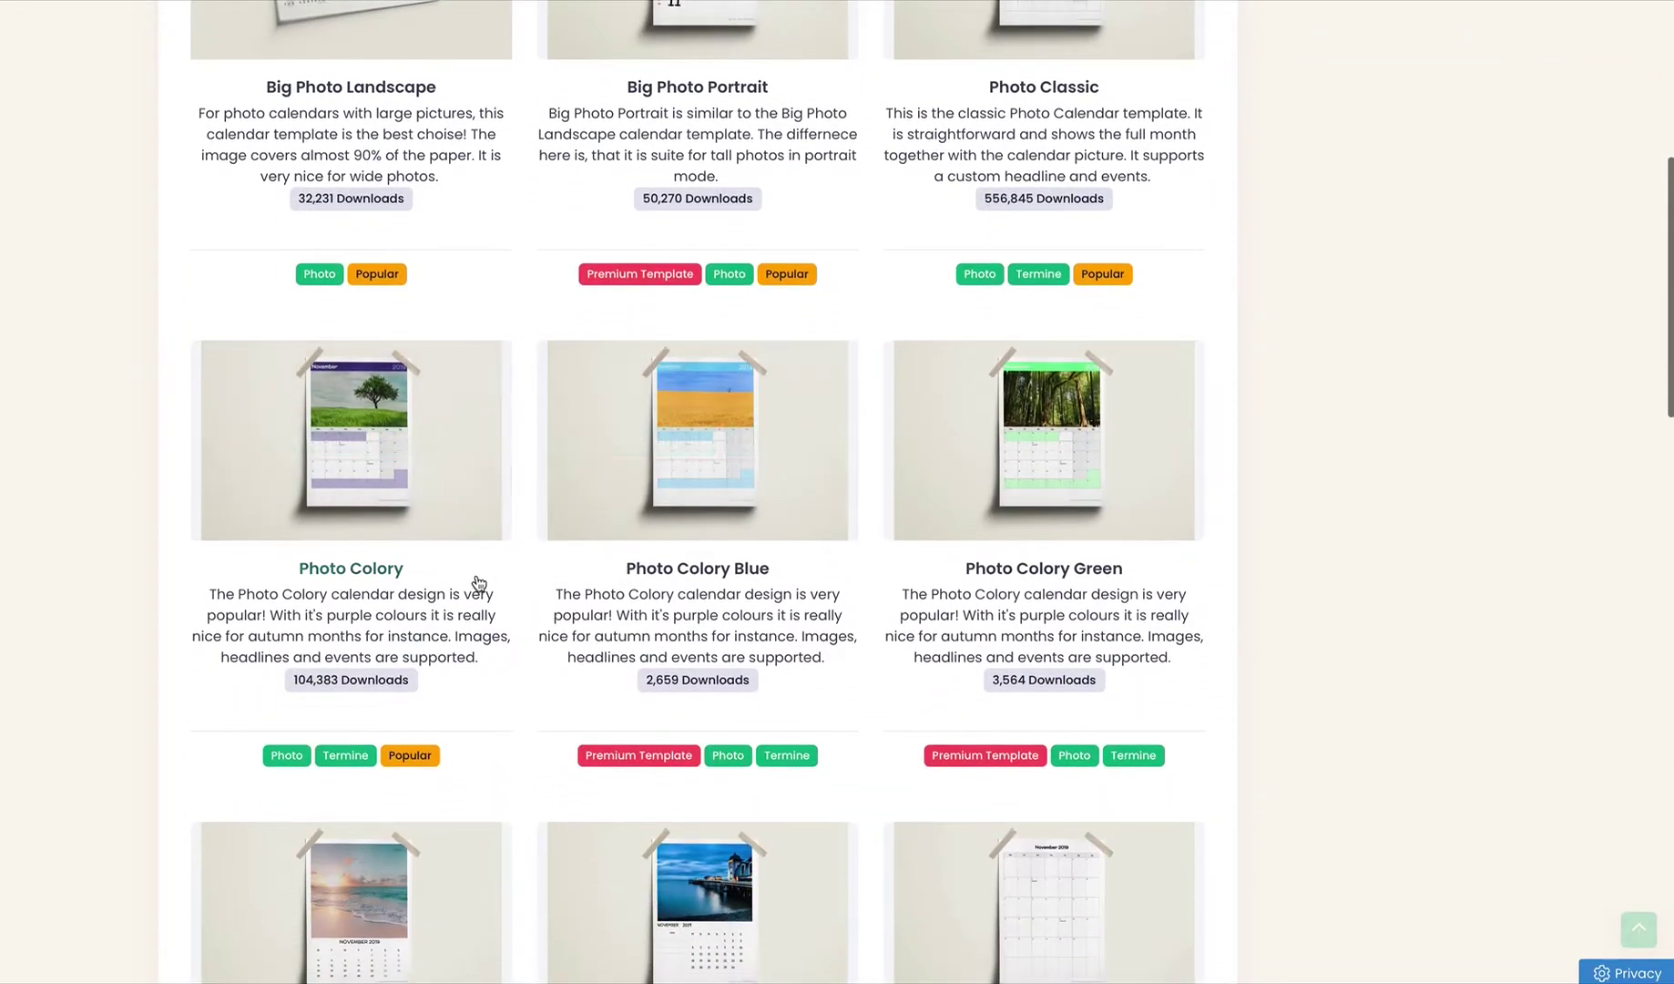
{"action": "scroll", "coordinate": [474, 555], "scroll_direction": "down", "scroll_amount": 3}
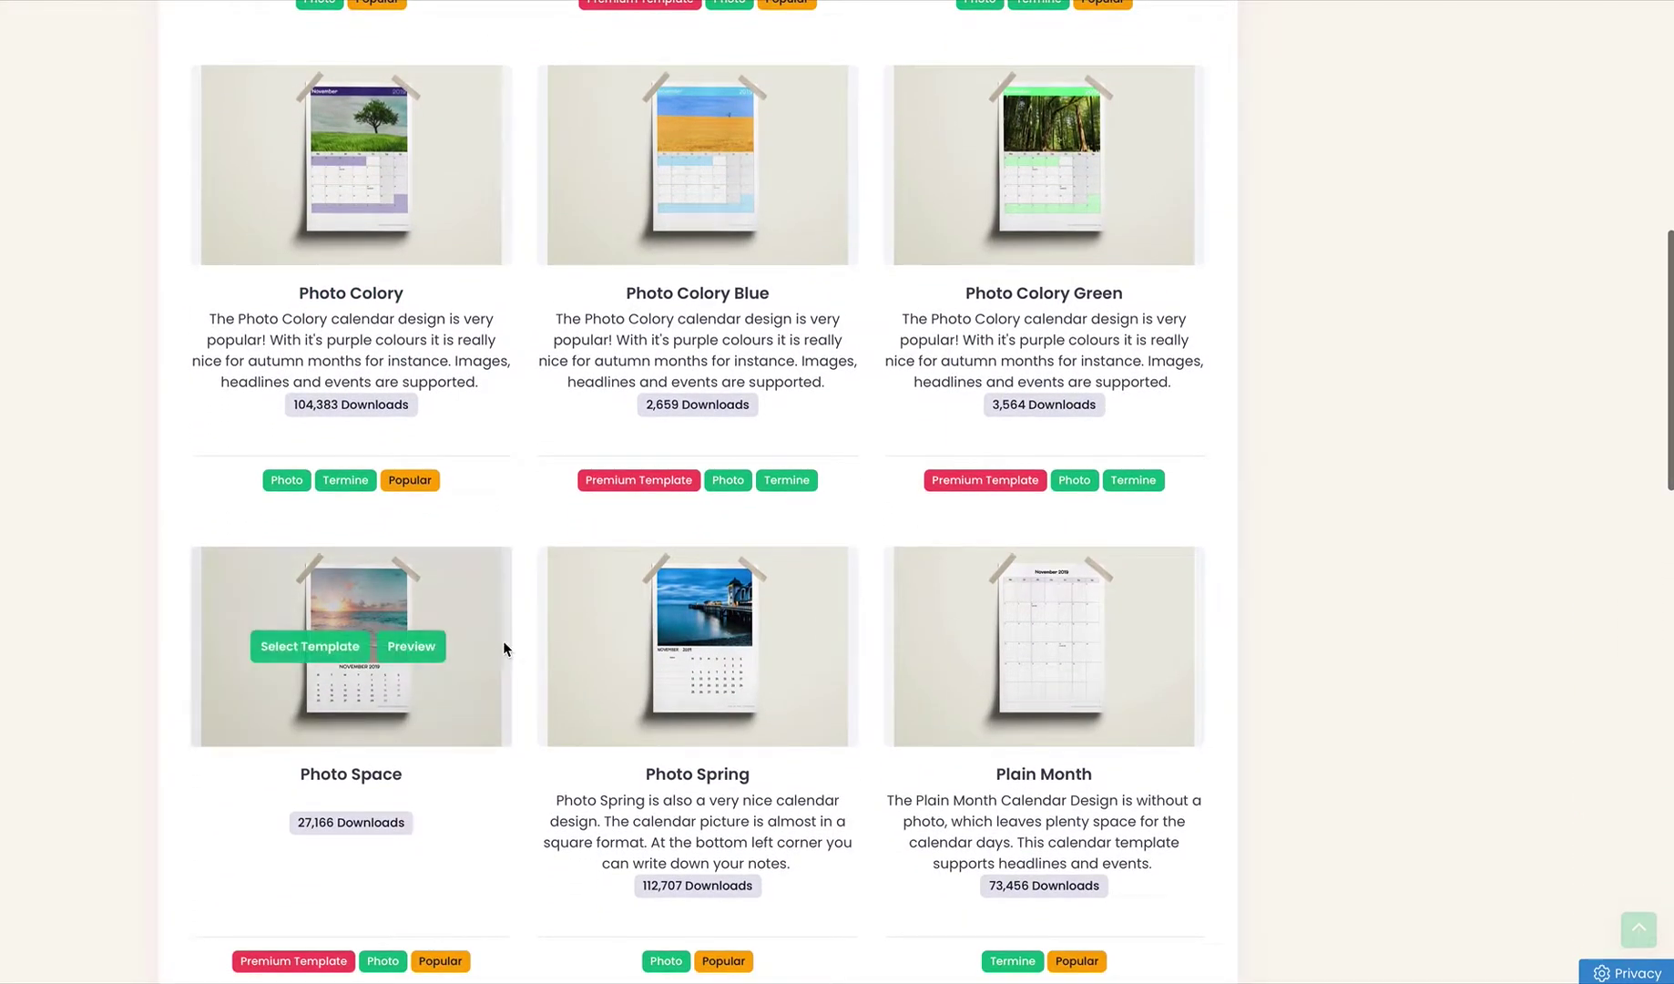
{"action": "left_click", "coordinate": [496, 647]}
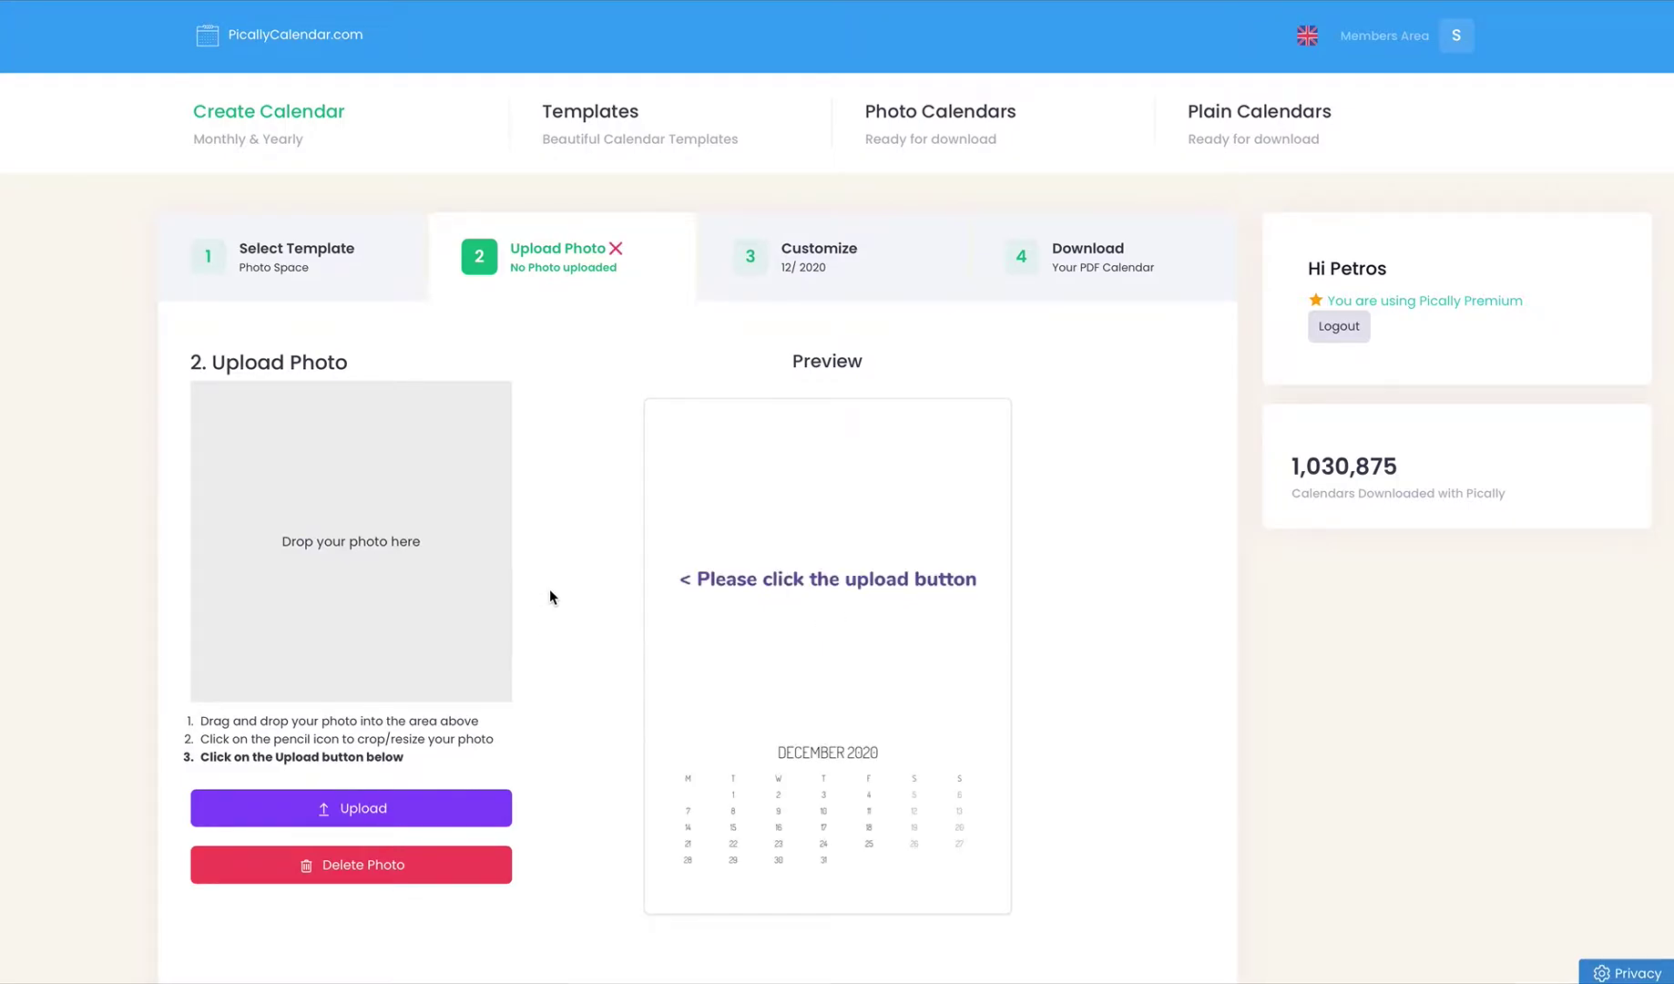
Step: Choose the Unsplash mountain JPEG from the pc6 folder as the calendar photo
{"action": "left_click", "coordinate": [356, 536]}
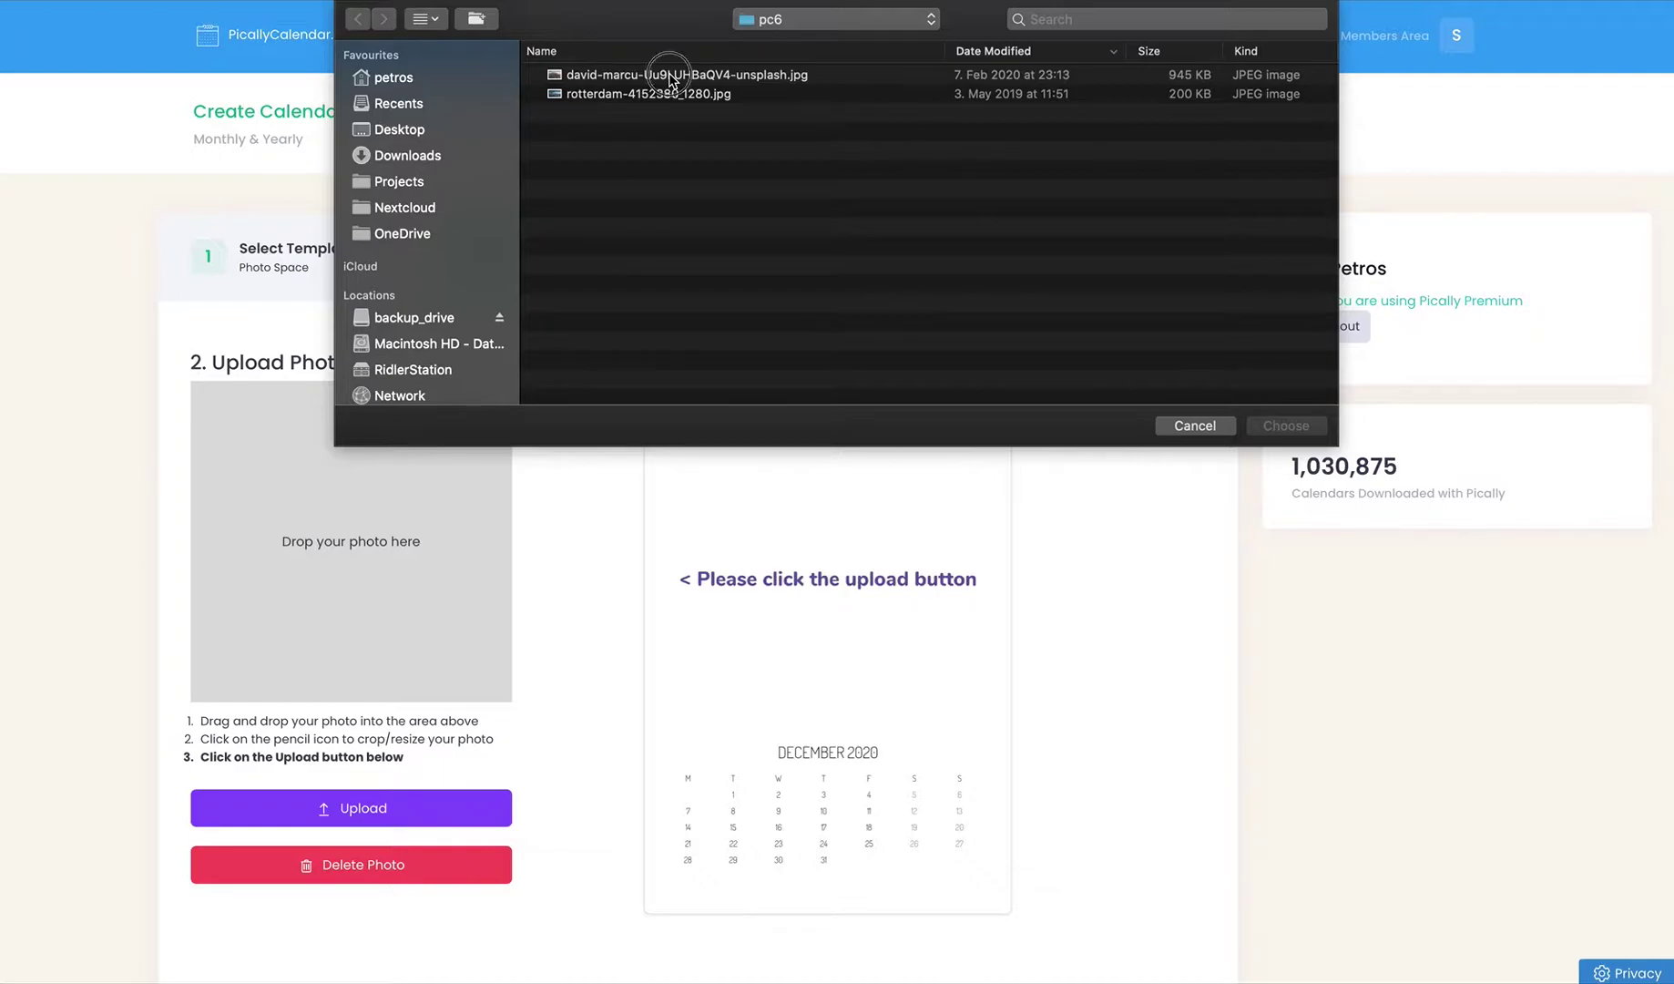
{"action": "left_click", "coordinate": [672, 77]}
{"action": "left_click", "coordinate": [1268, 423]}
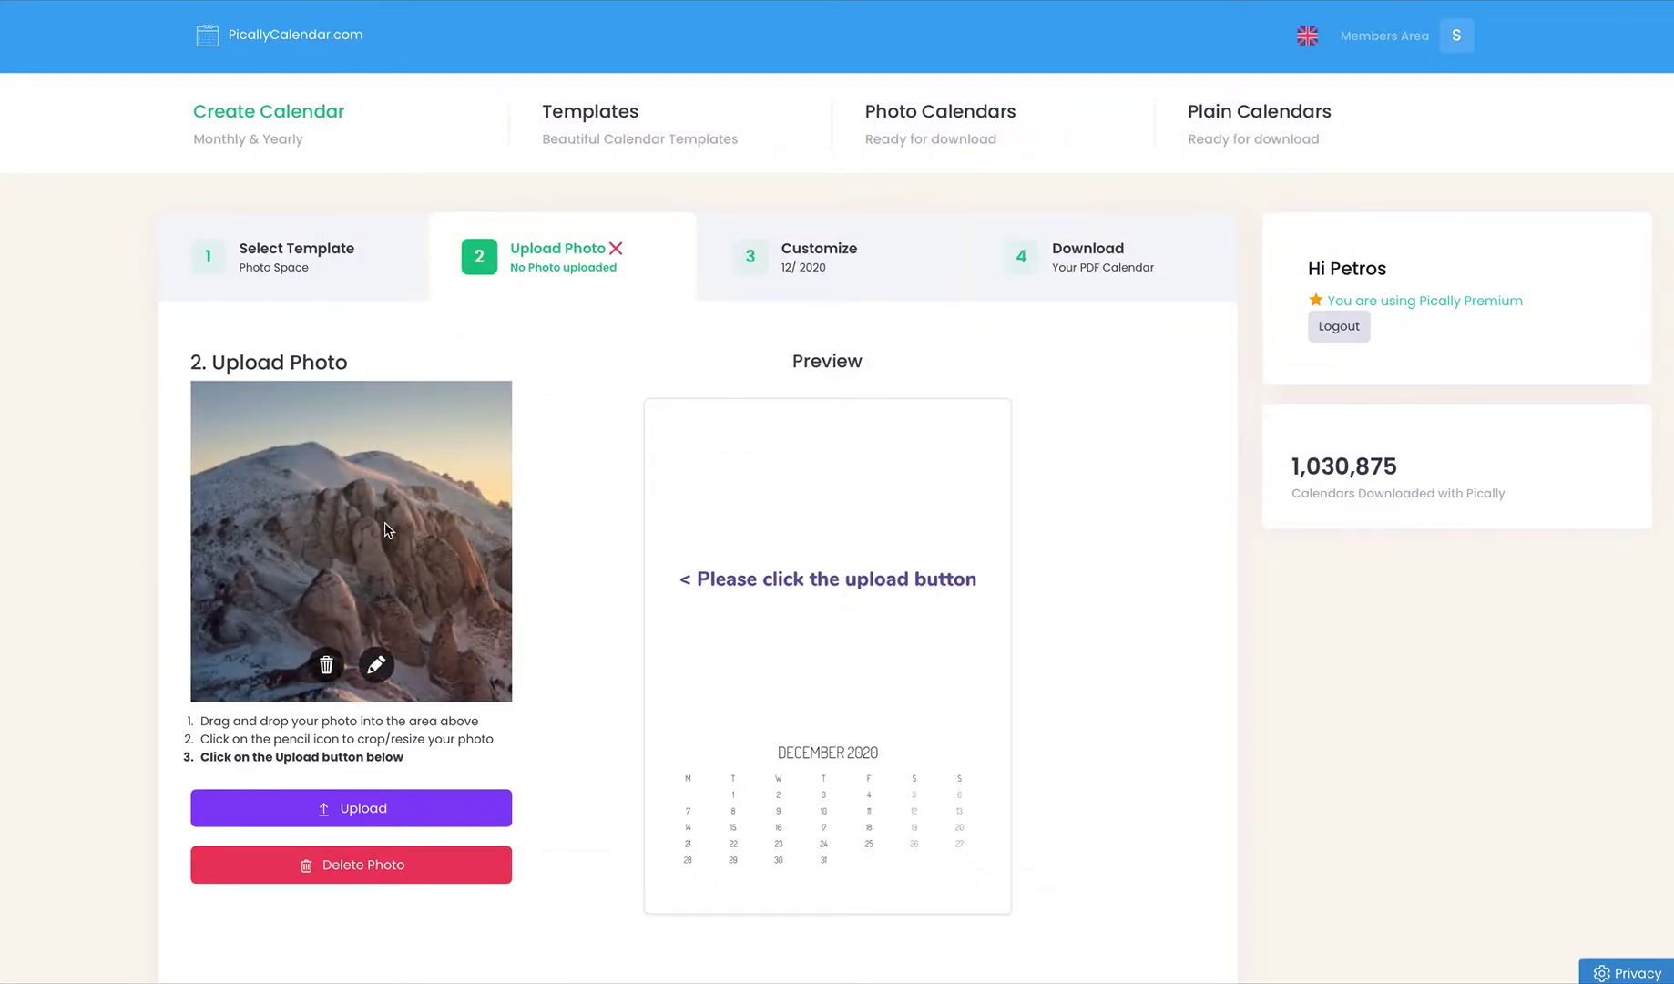
Step: Crop the photo to a smaller square around the central rocks and mountain peak, and upload it to the calendar
{"action": "left_click", "coordinate": [376, 665]}
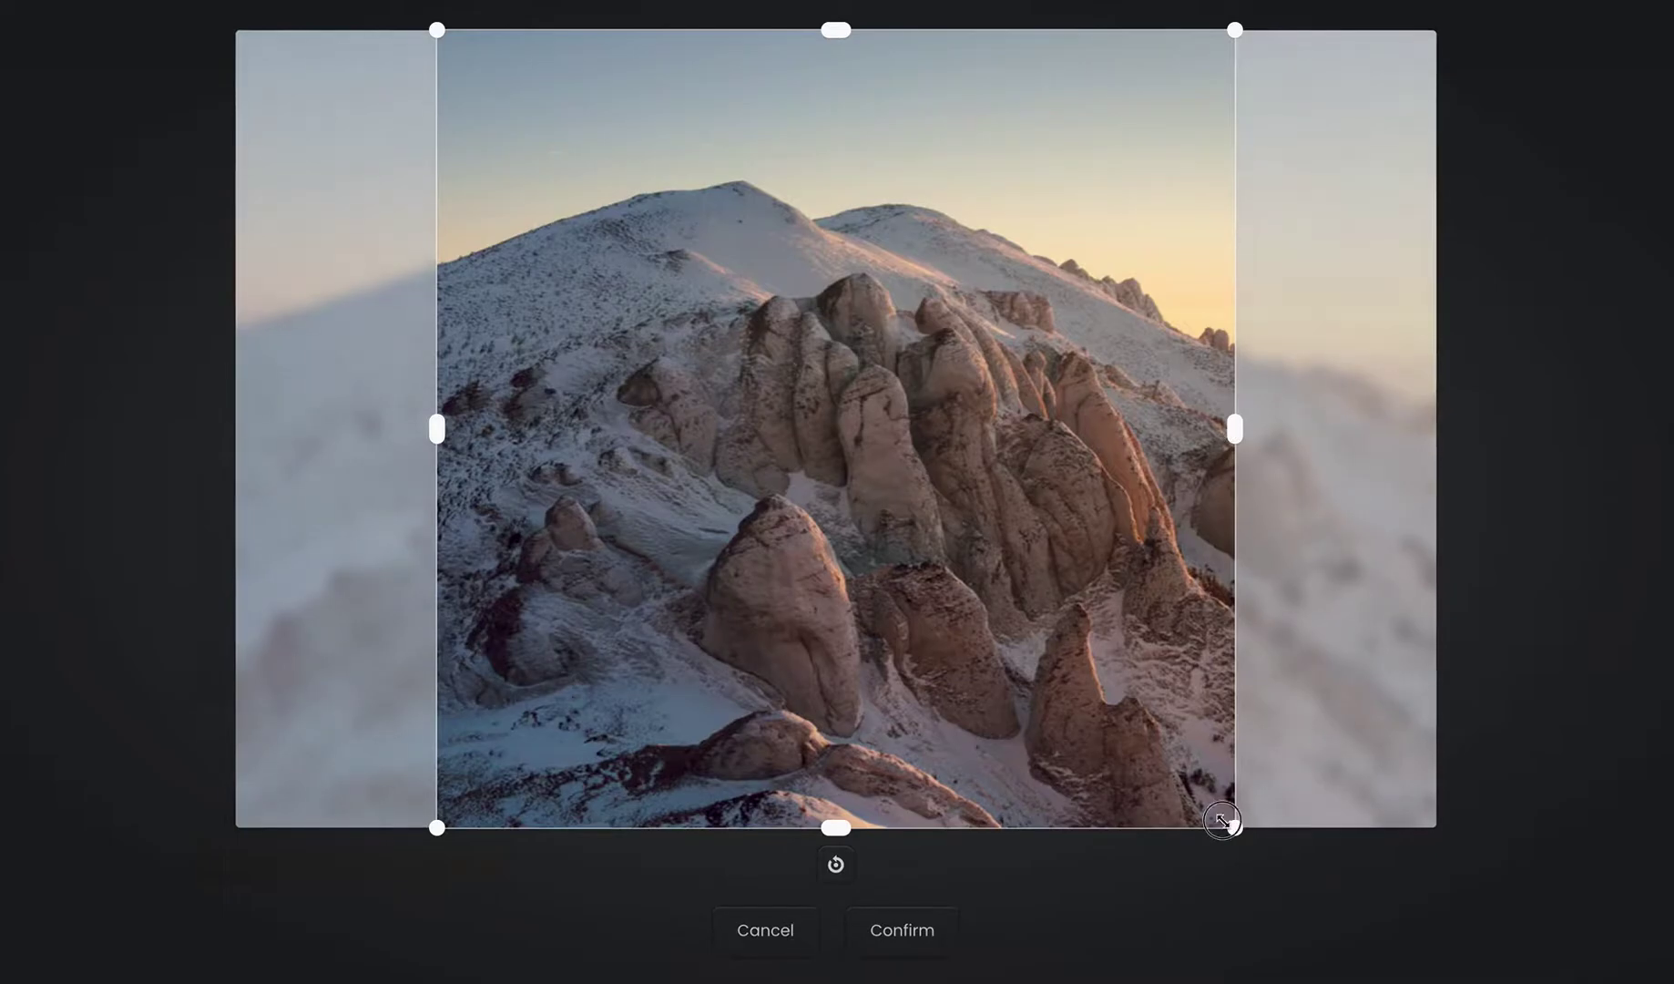
{"action": "left_click_drag", "start_coordinate": [1234, 826], "coordinate": [1013, 606]}
{"action": "left_click_drag", "start_coordinate": [904, 493], "coordinate": [973, 550]}
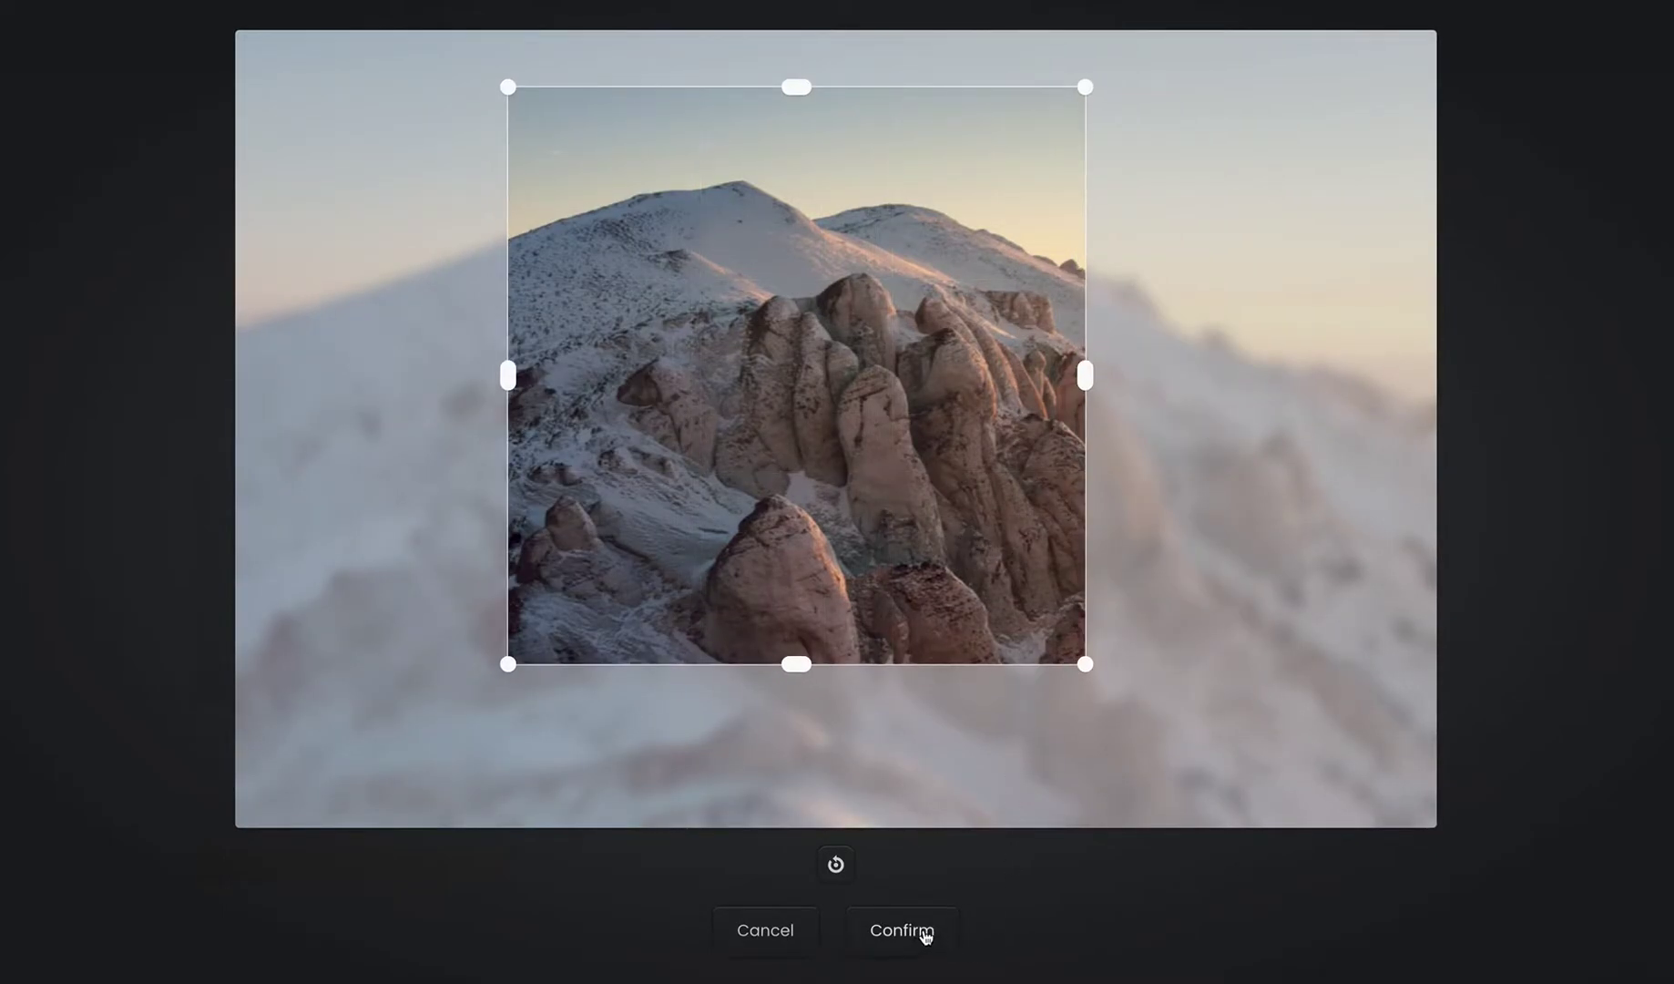
{"action": "left_click", "coordinate": [925, 931]}
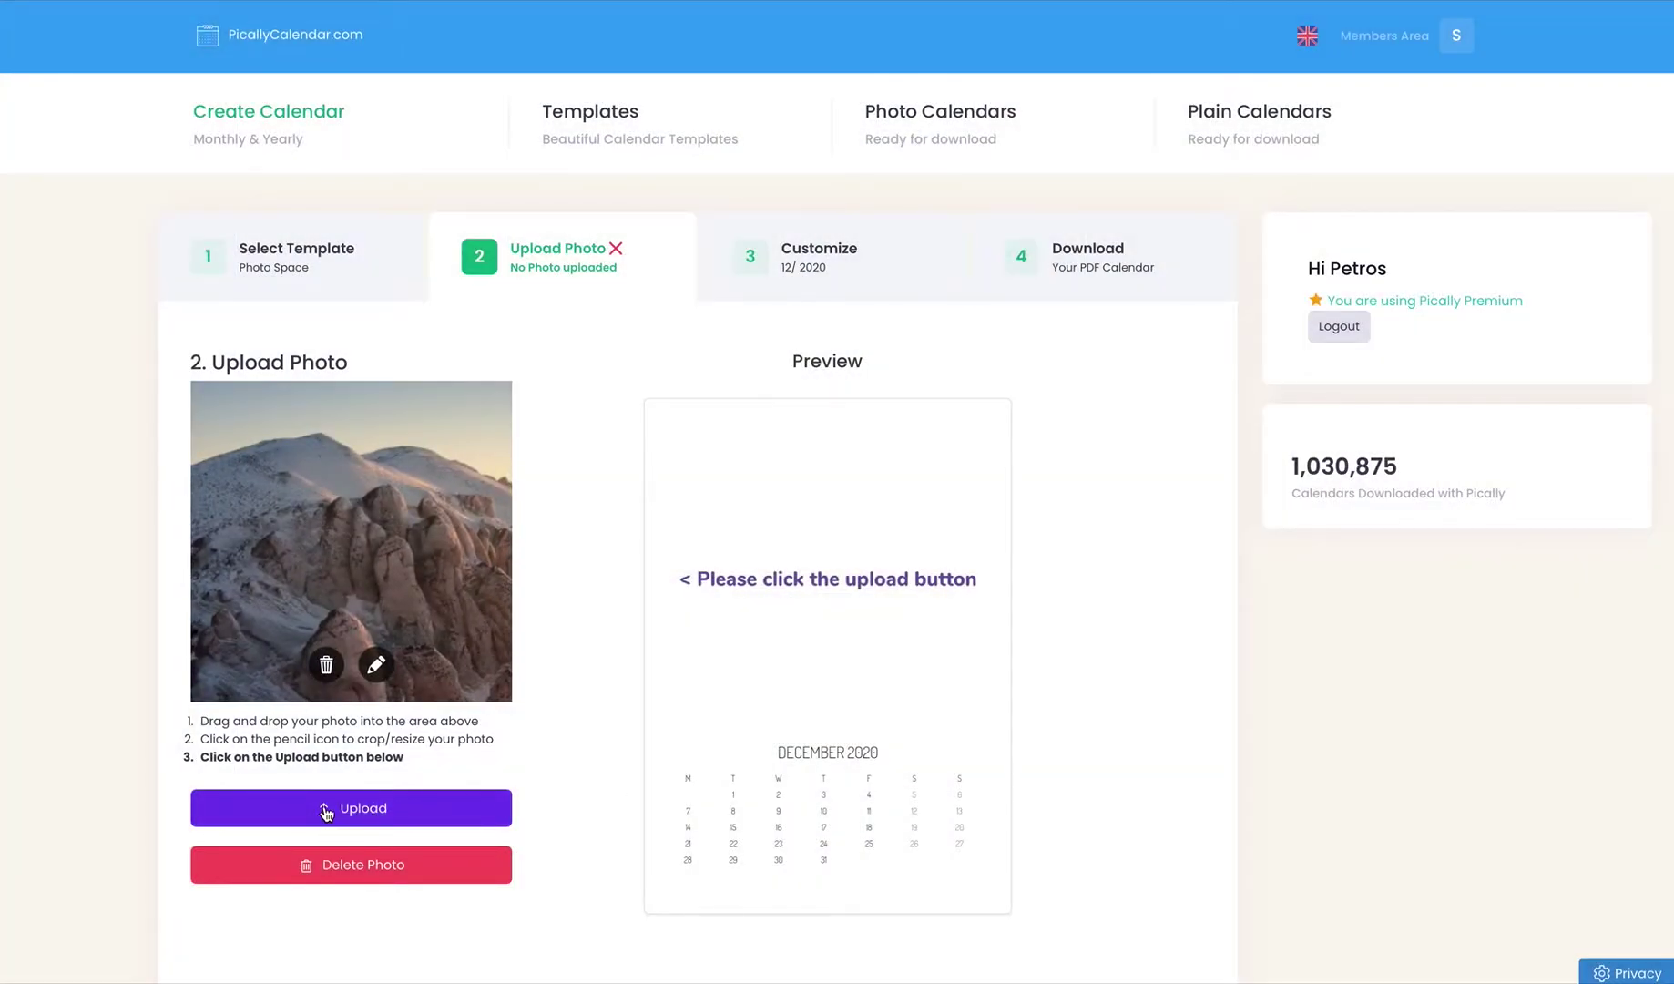
{"action": "left_click", "coordinate": [372, 811]}
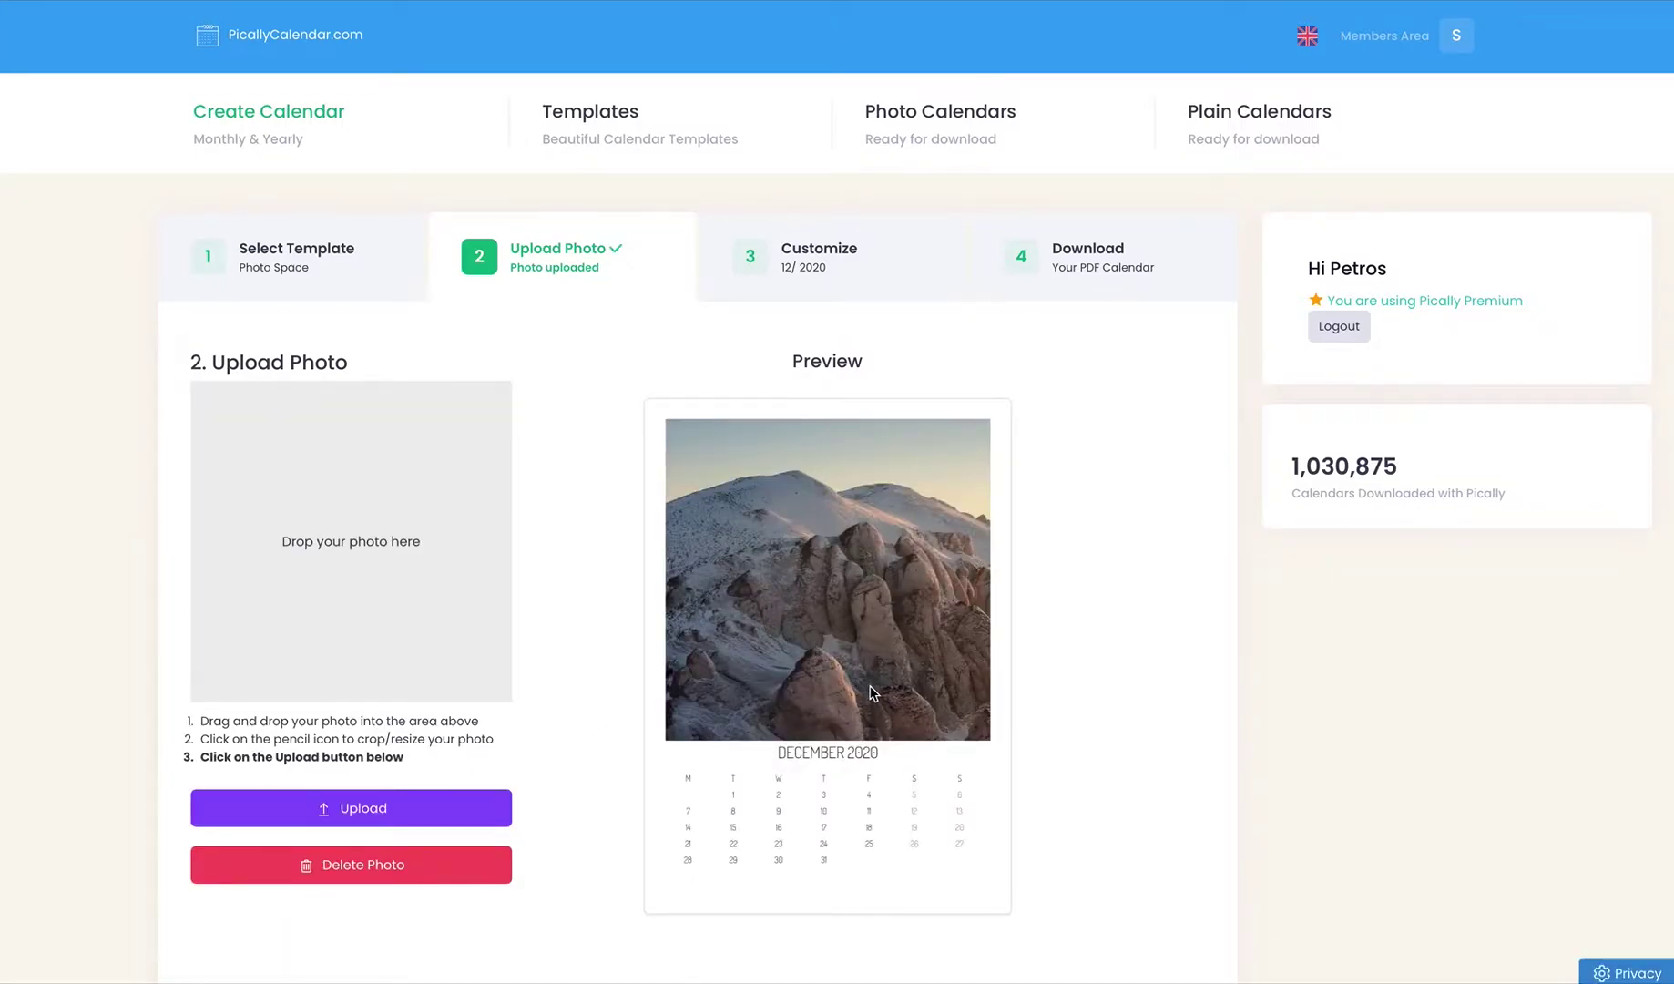
Step: Go to the customization stage and set the calendar month to October 2020
{"action": "left_click", "coordinate": [802, 268]}
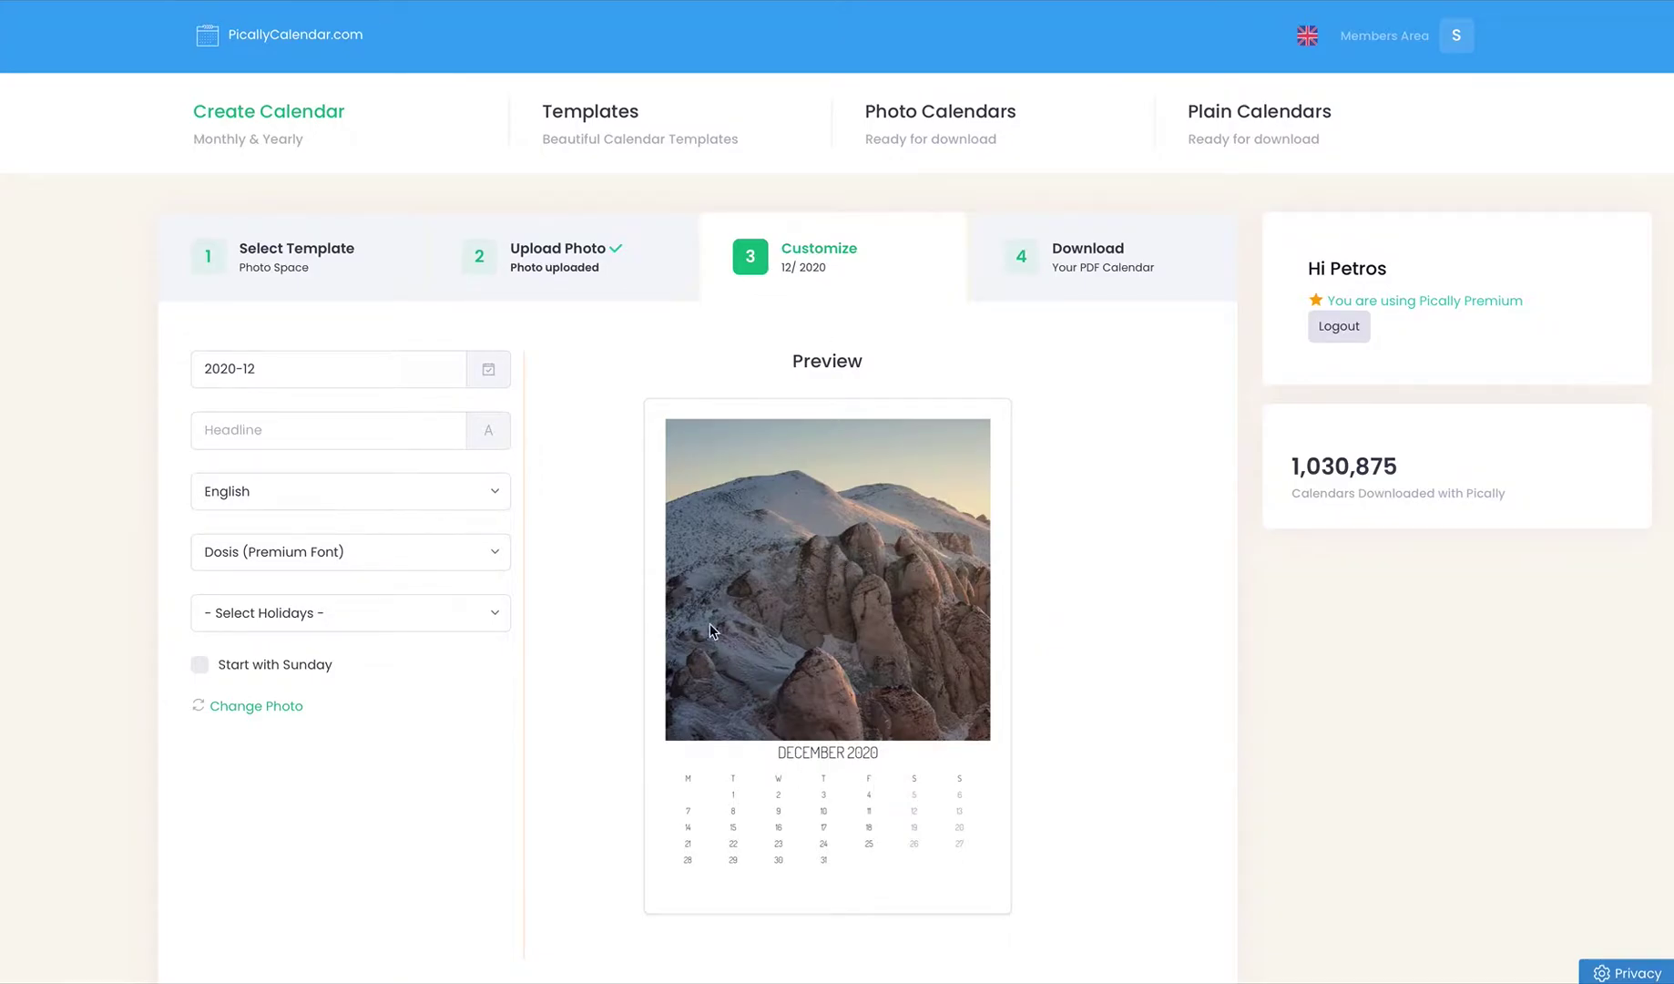
{"action": "left_click", "coordinate": [395, 373]}
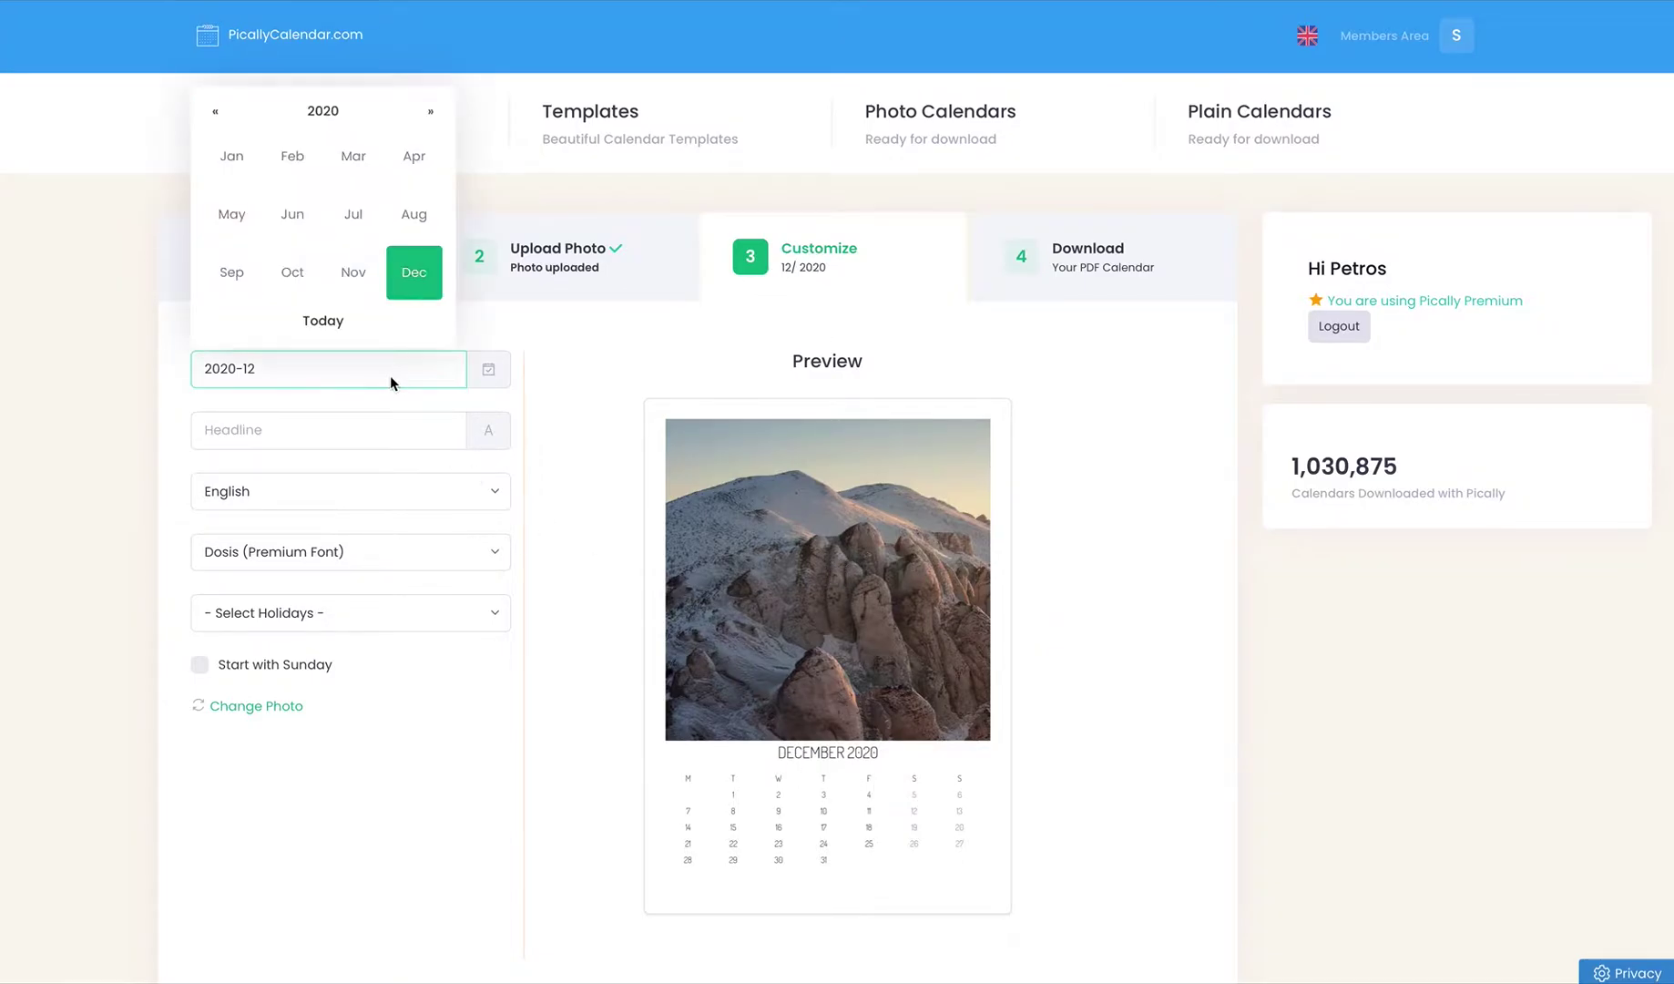
{"action": "left_click", "coordinate": [293, 272]}
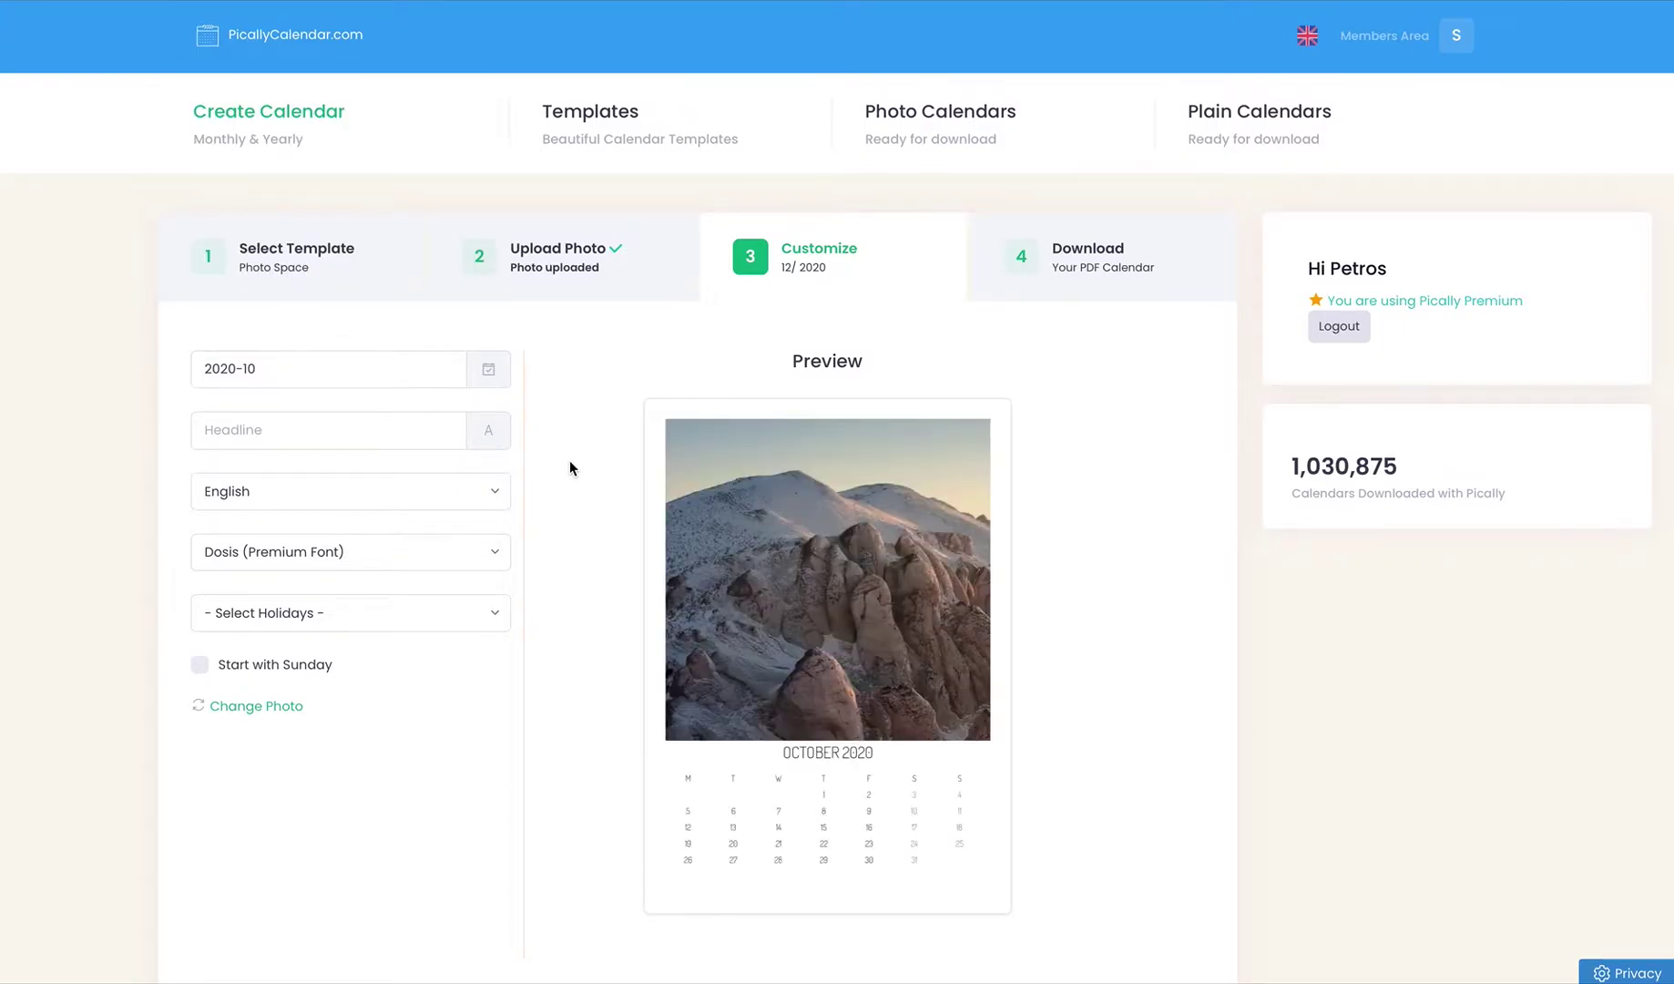
Step: Try Finish as the calendar language, and switch it back to English
{"action": "left_click", "coordinate": [361, 498]}
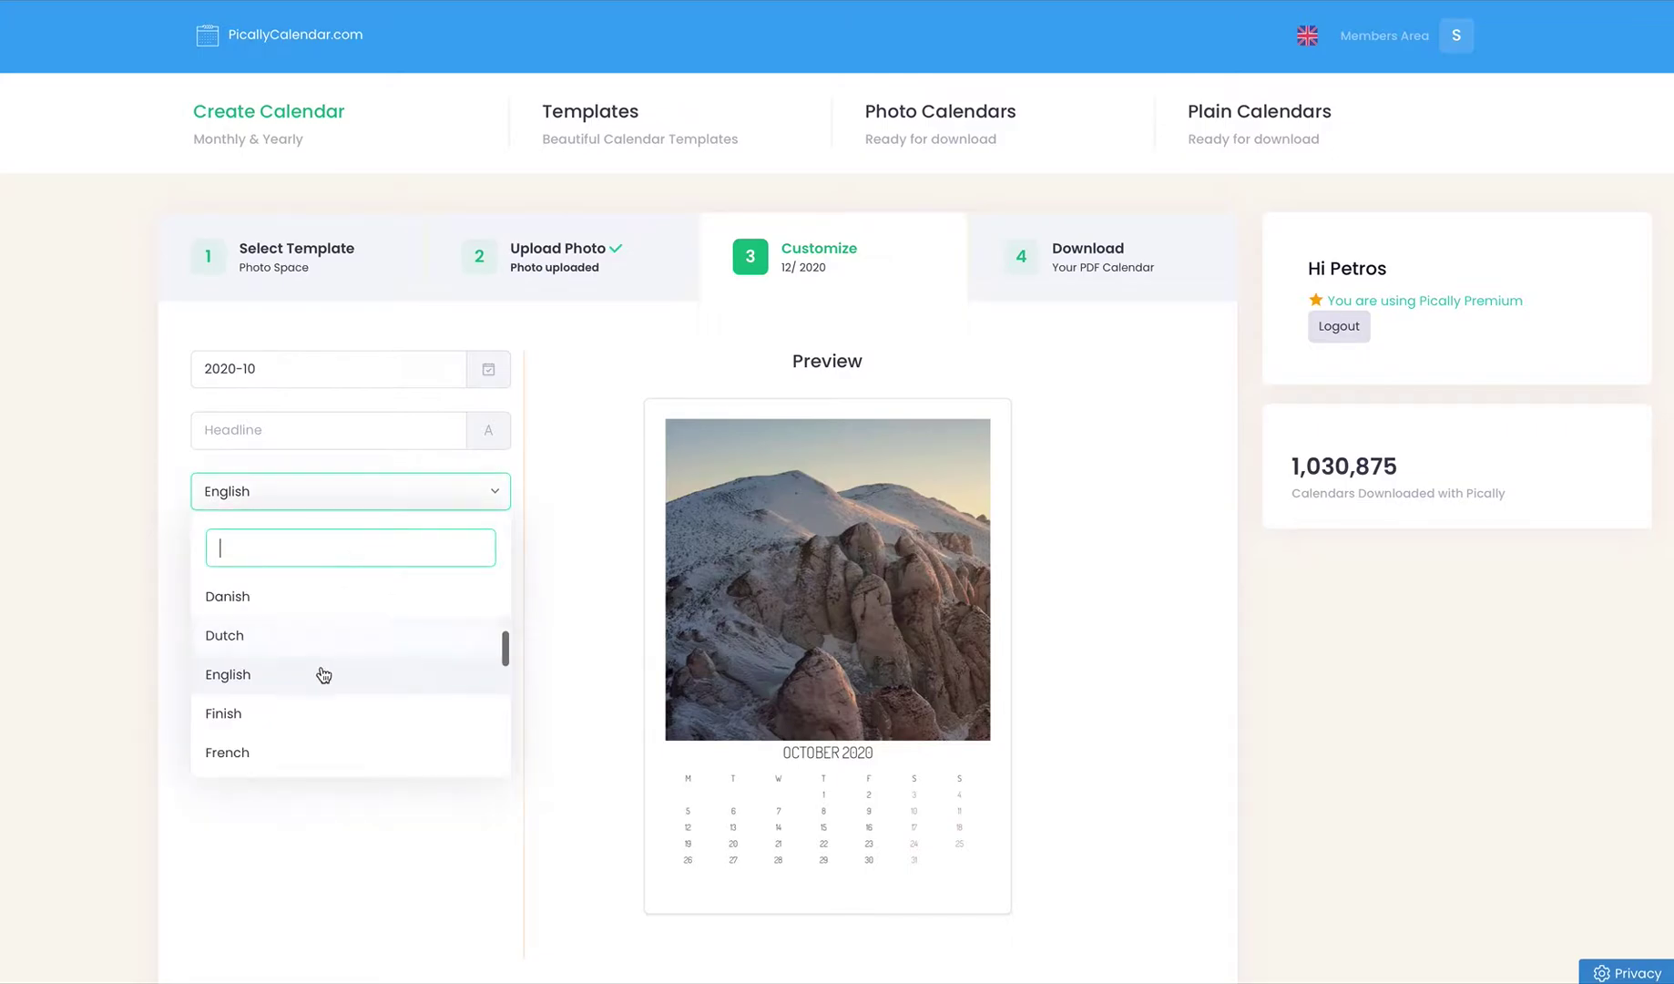
{"action": "left_click", "coordinate": [296, 718]}
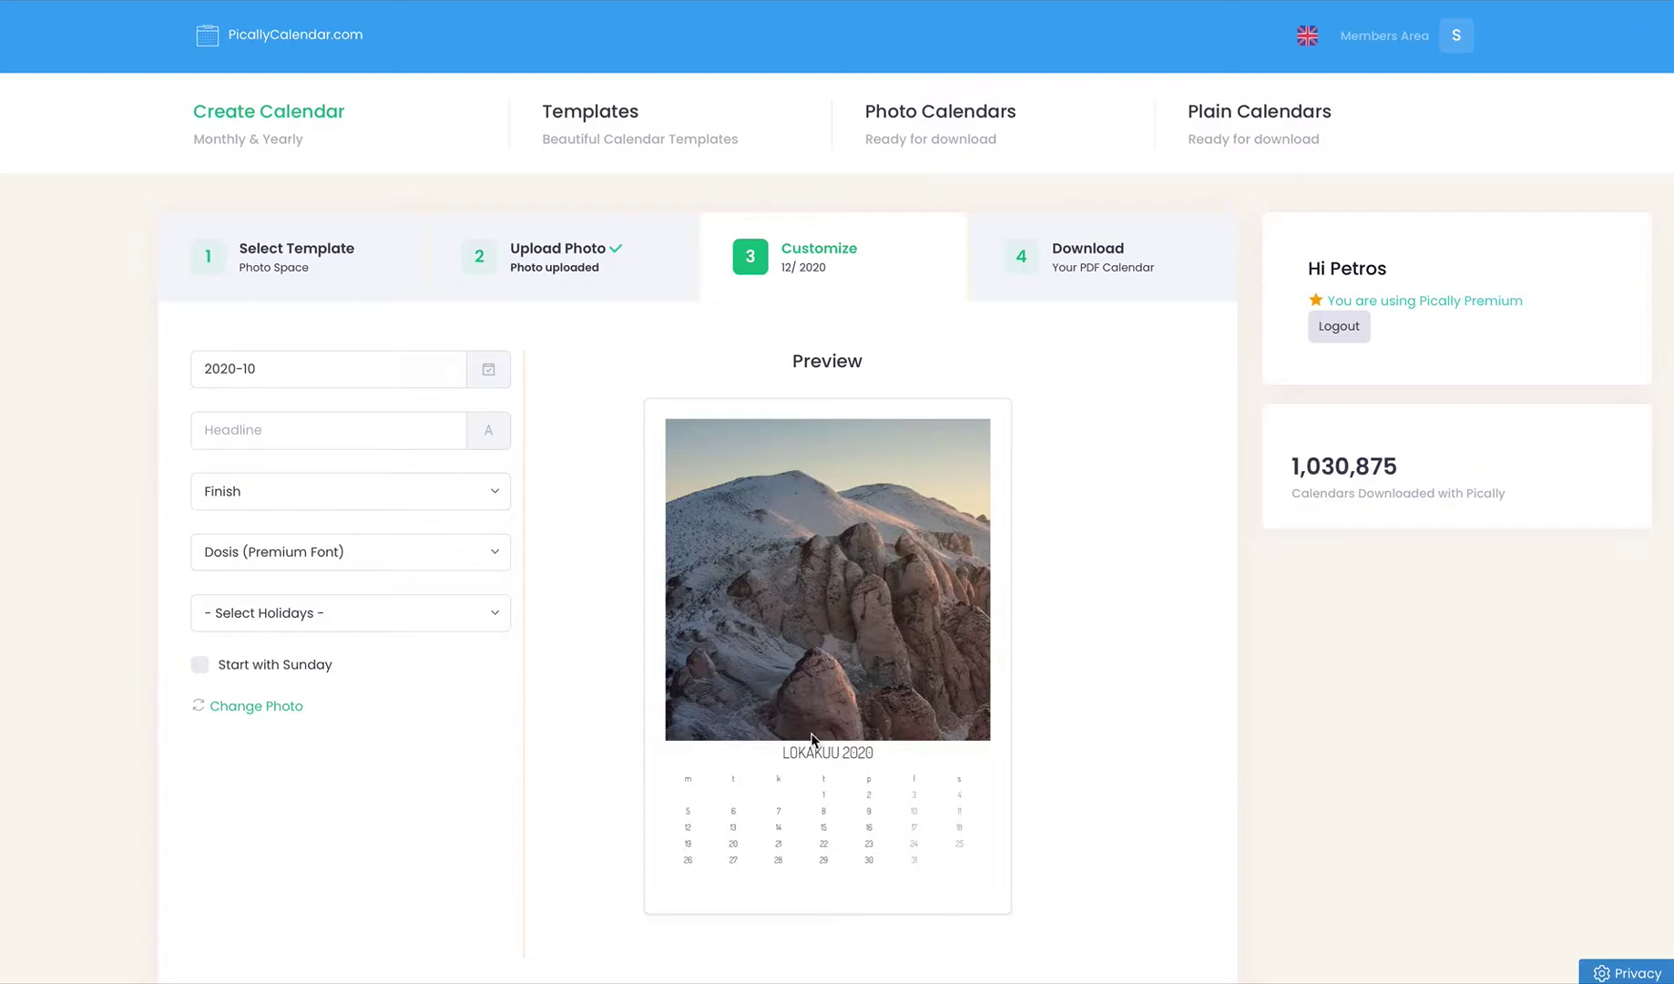
{"action": "left_click", "coordinate": [380, 503]}
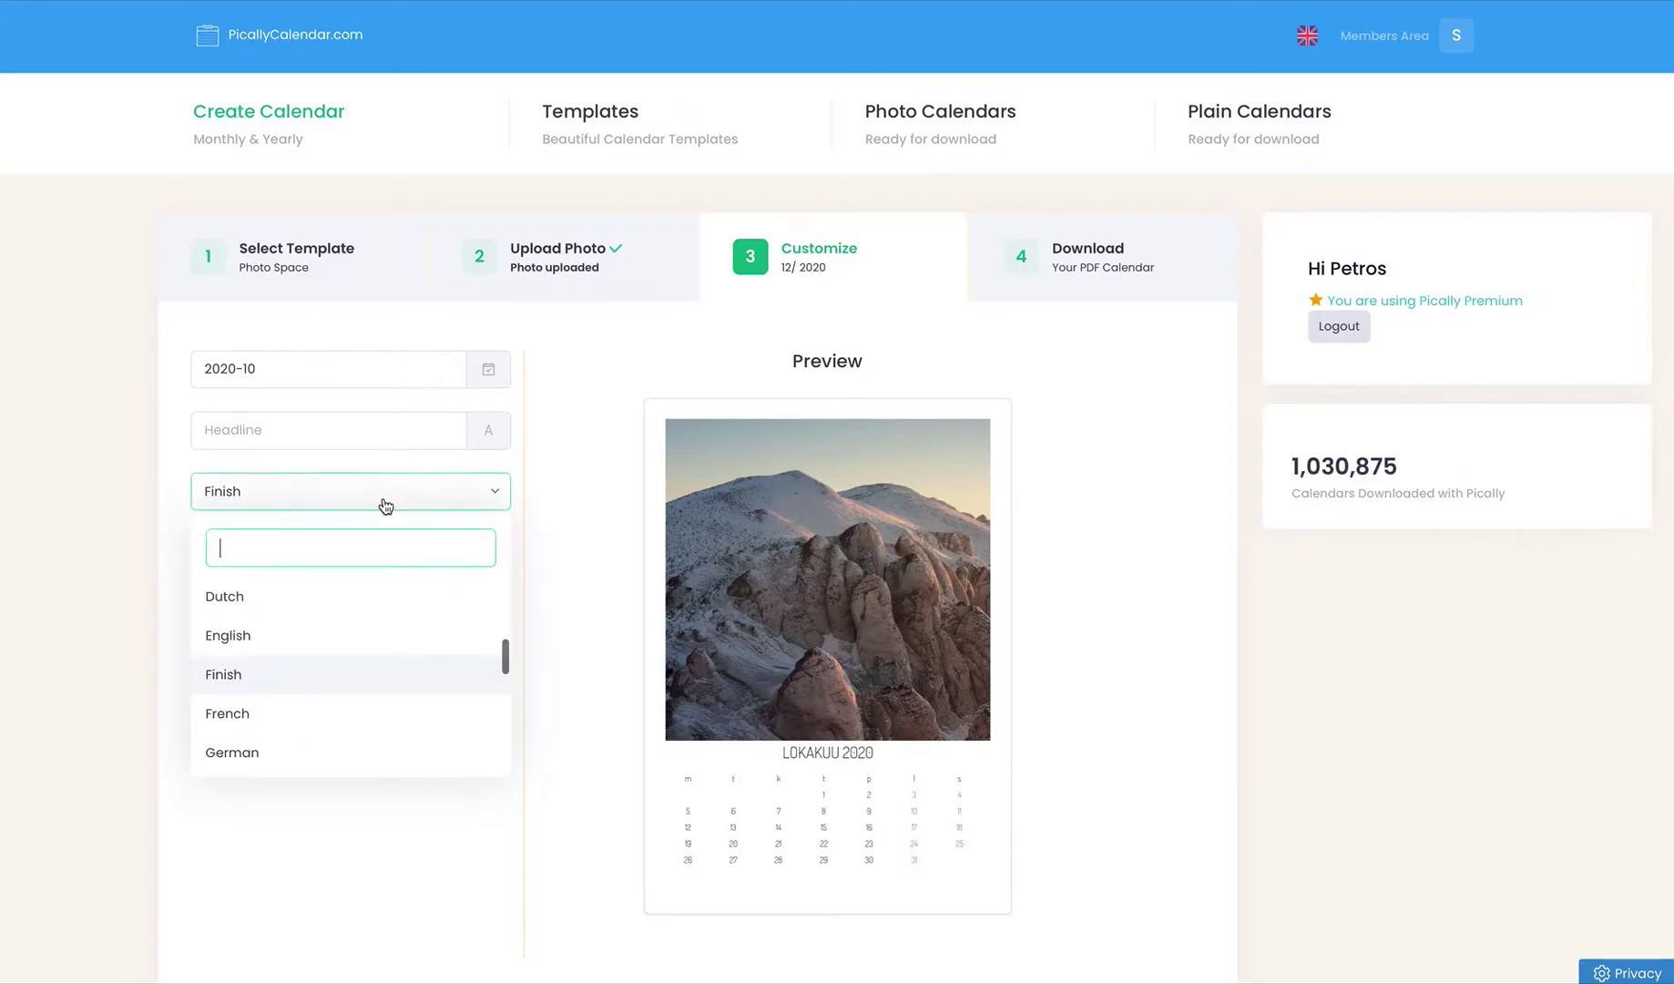
{"action": "left_click", "coordinate": [284, 642]}
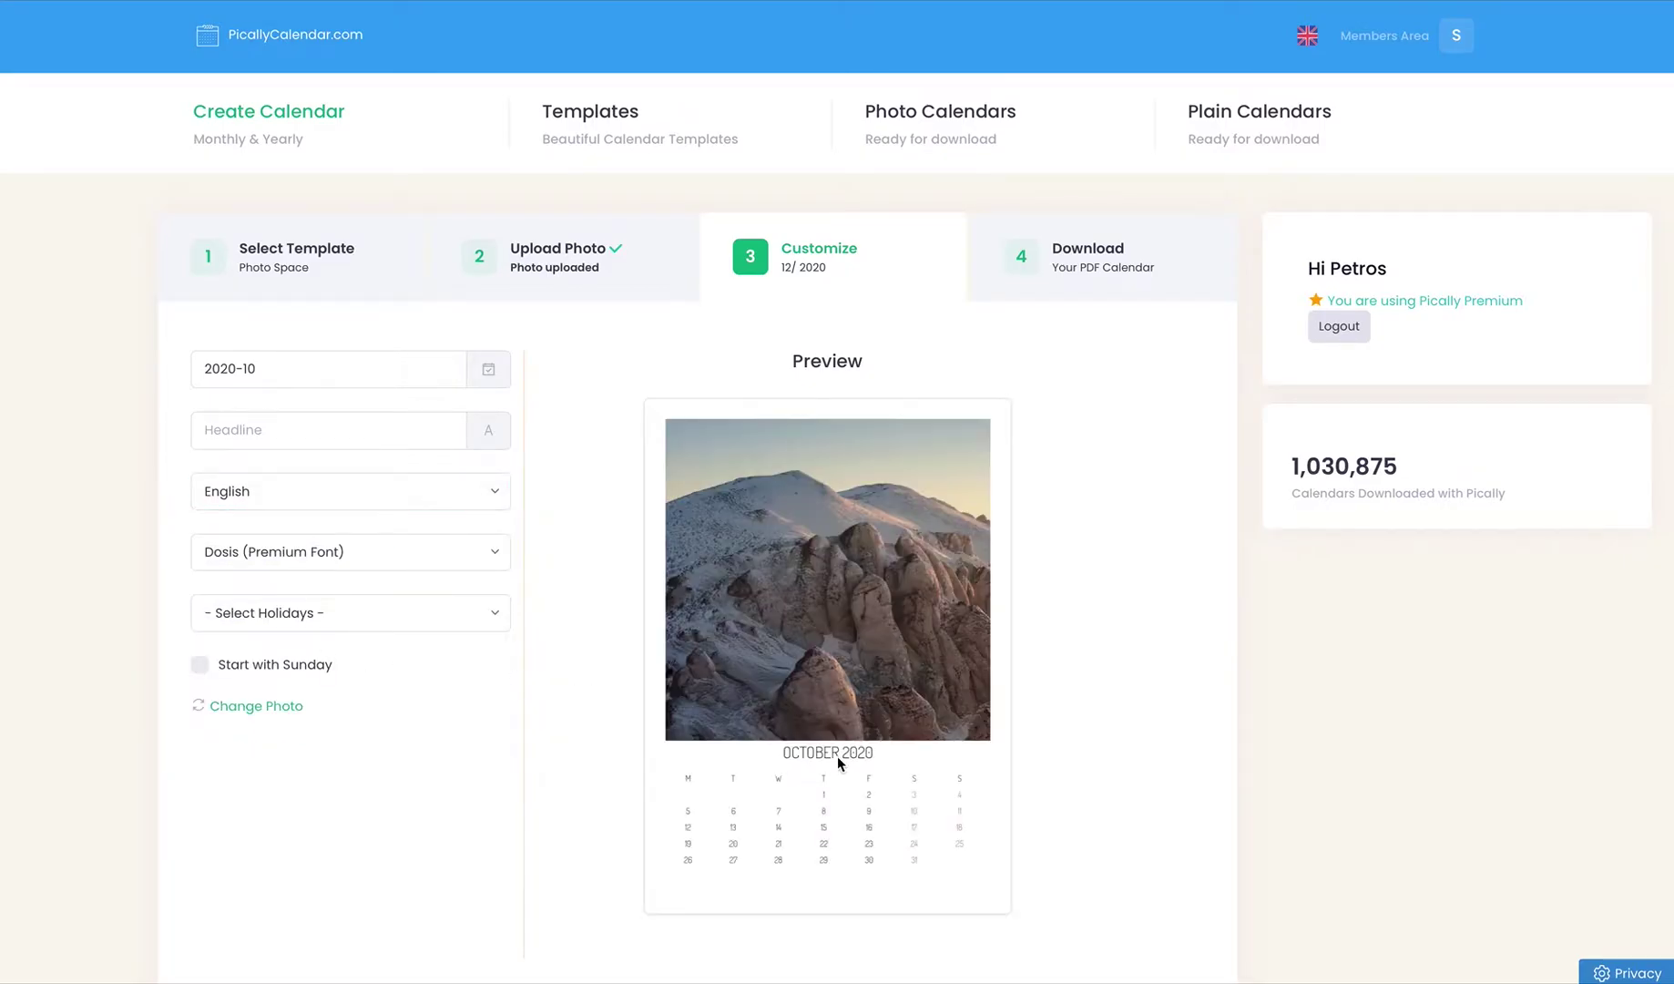
Step: Try the FredokaOne font on the calendar, and set the font to Heebo (Premium Font)
{"action": "left_click", "coordinate": [371, 558]}
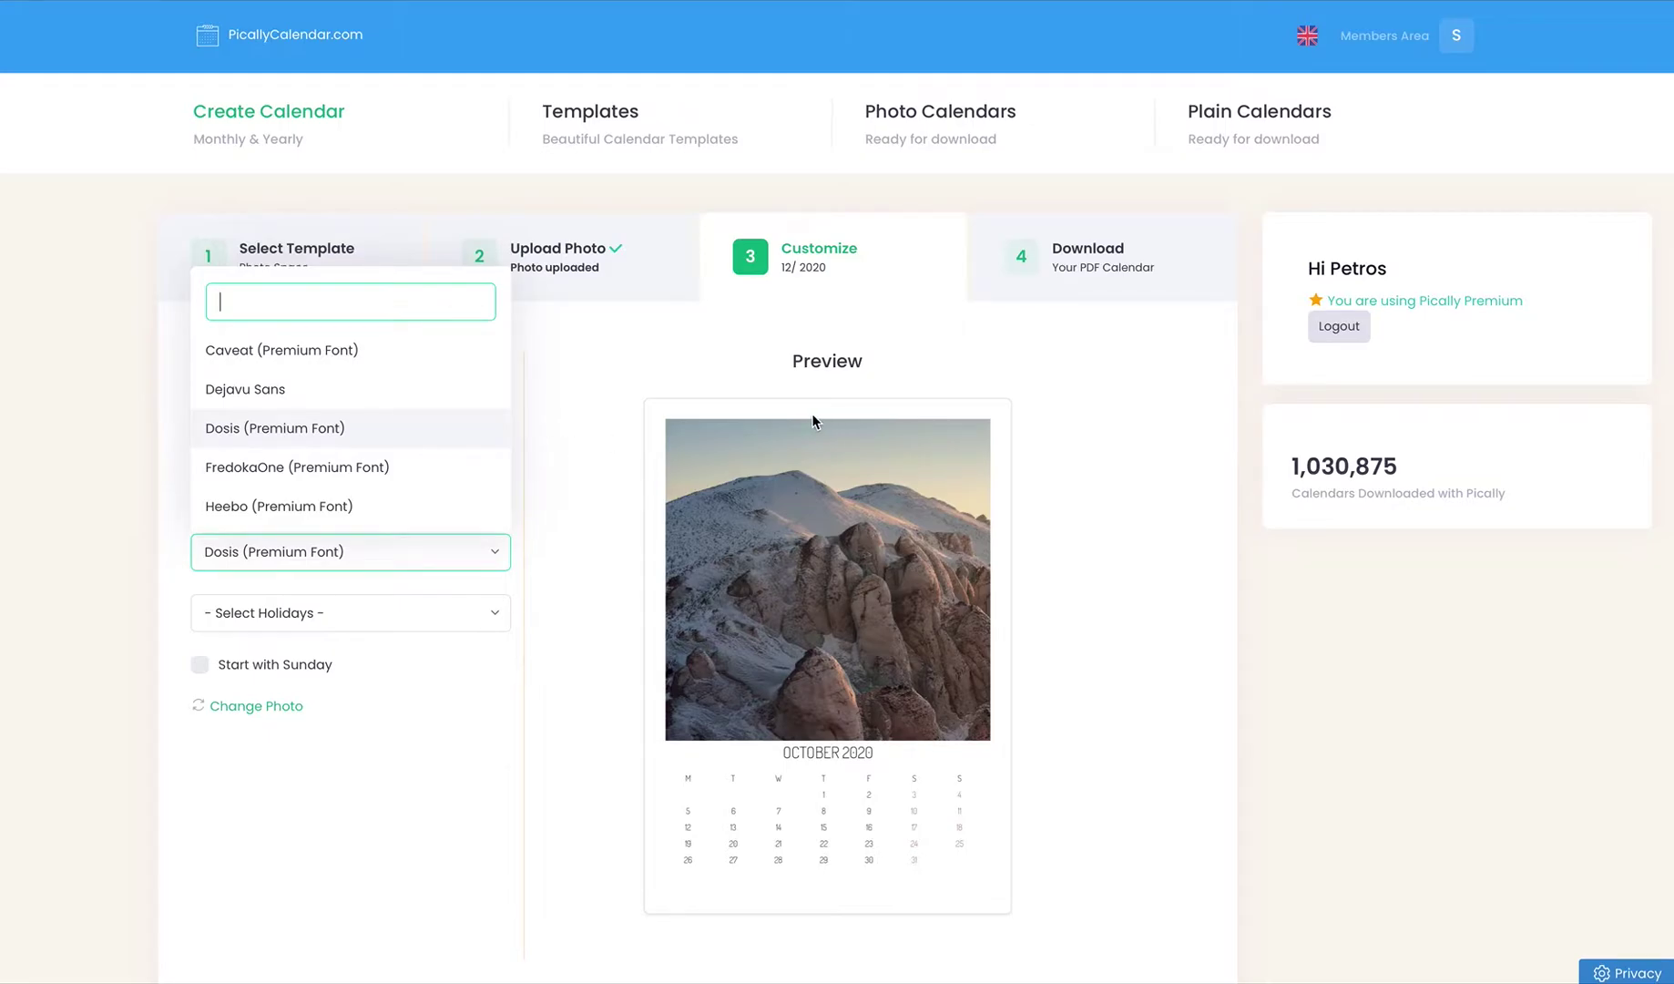
{"action": "left_click", "coordinate": [362, 472]}
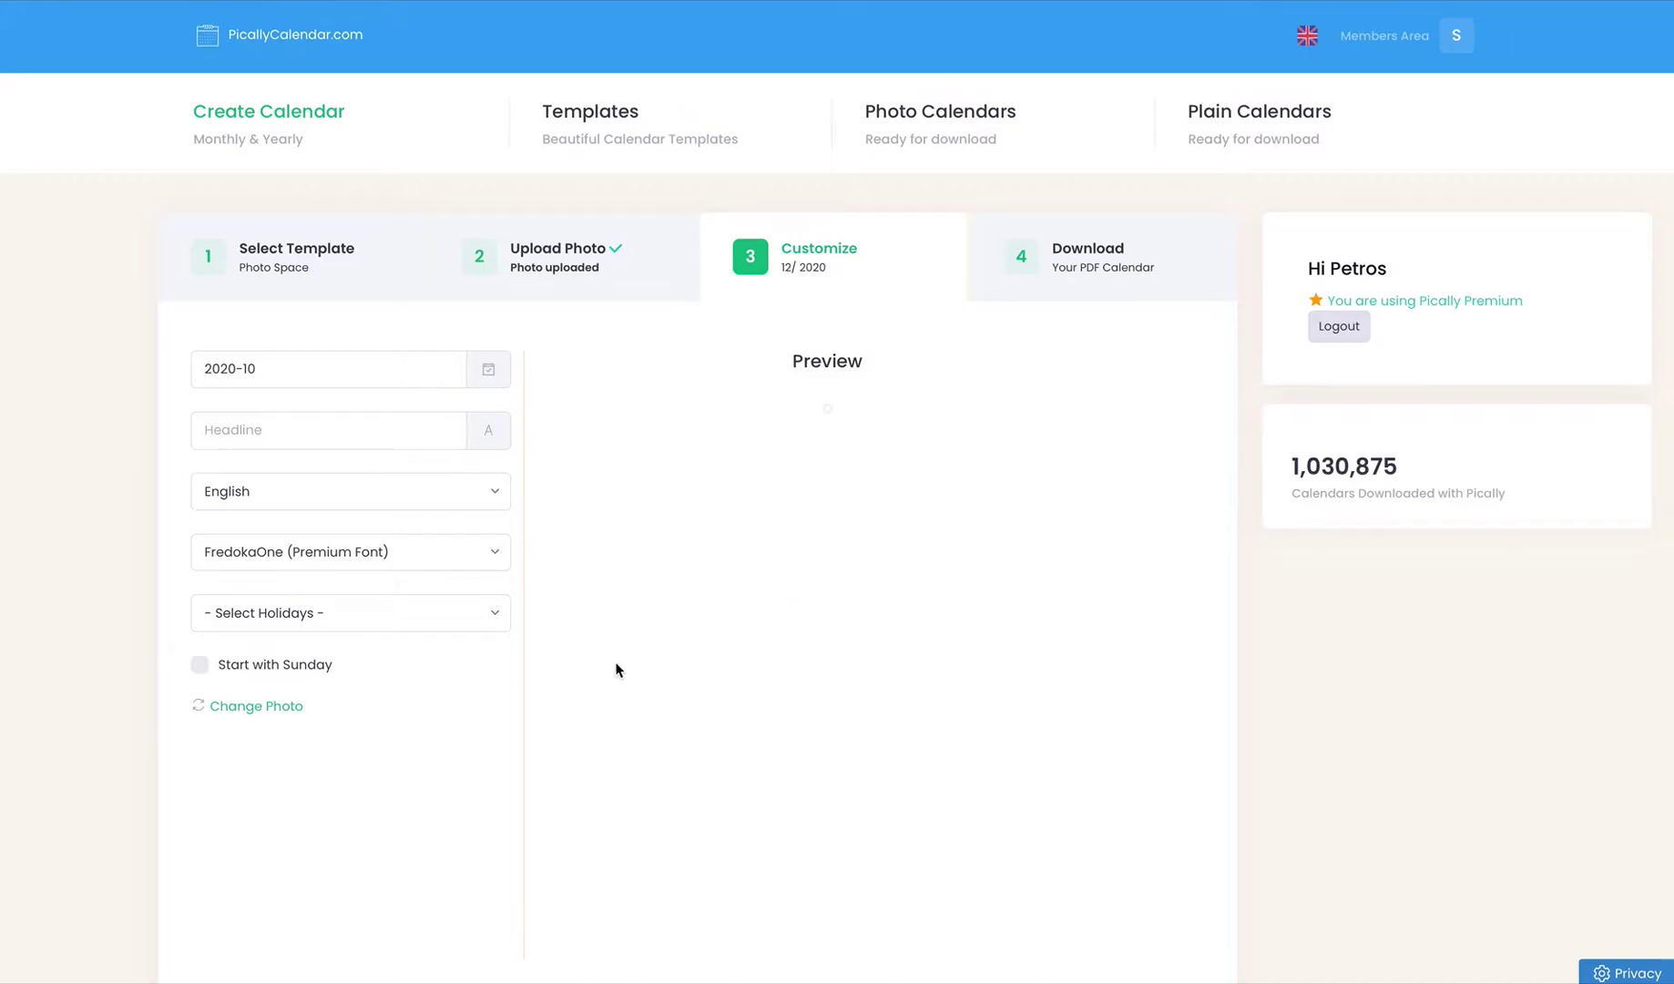
{"action": "left_click", "coordinate": [326, 558]}
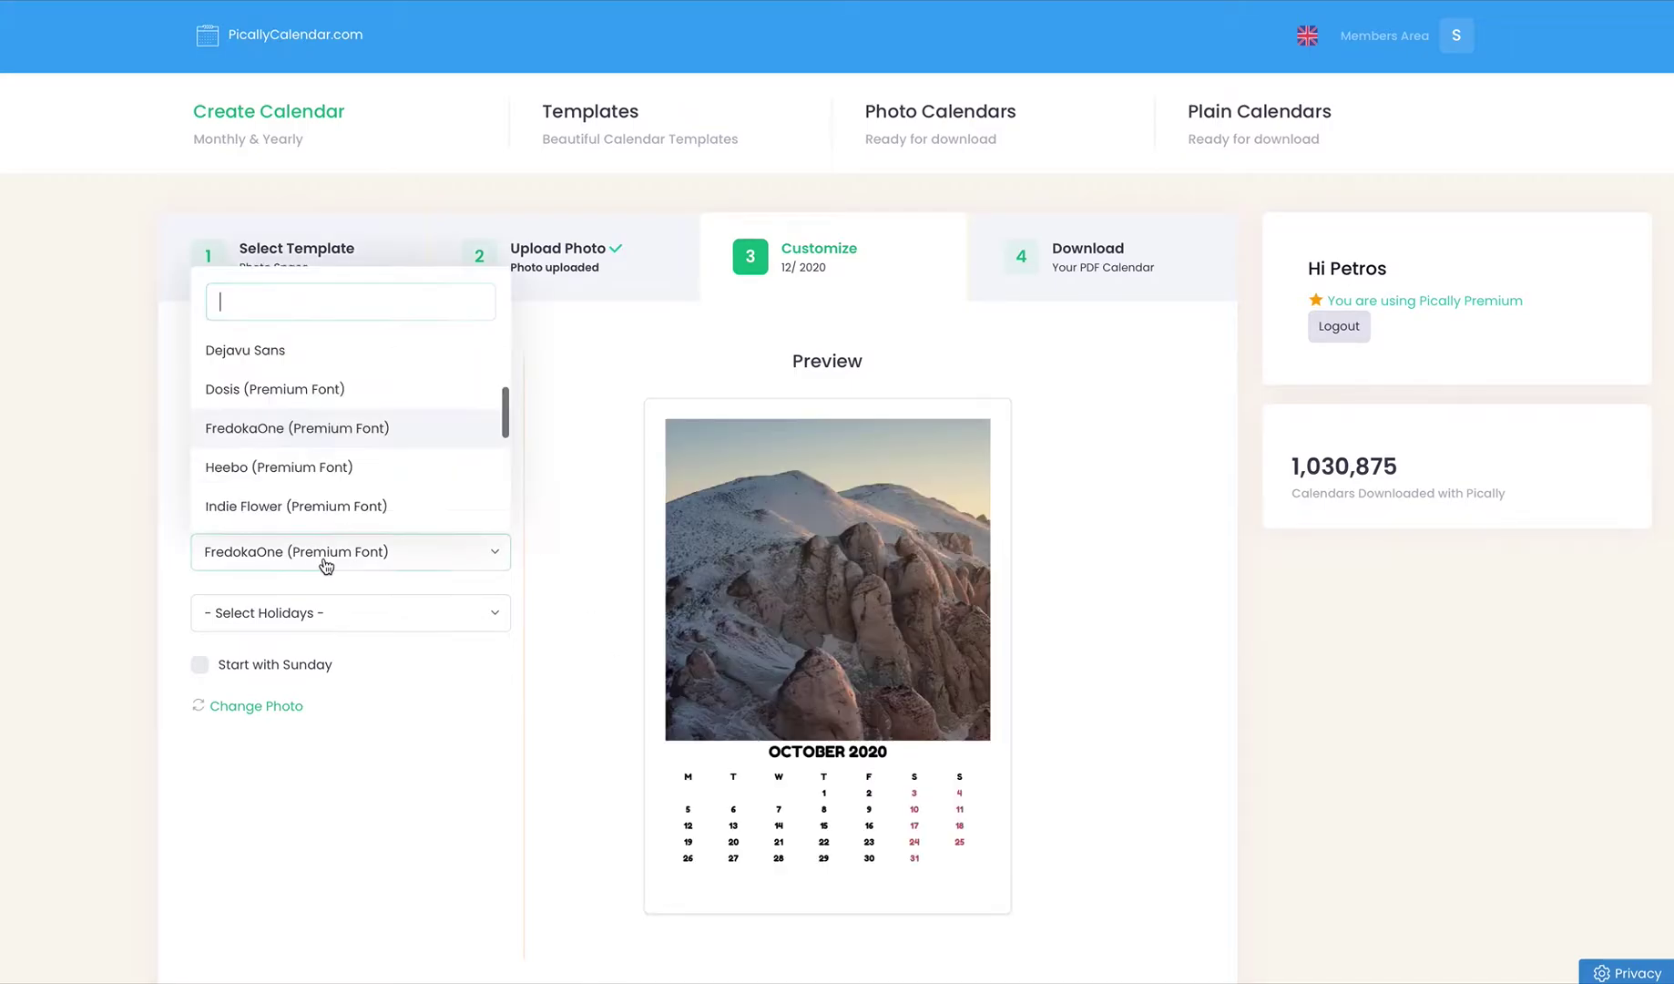
{"action": "left_click", "coordinate": [329, 476]}
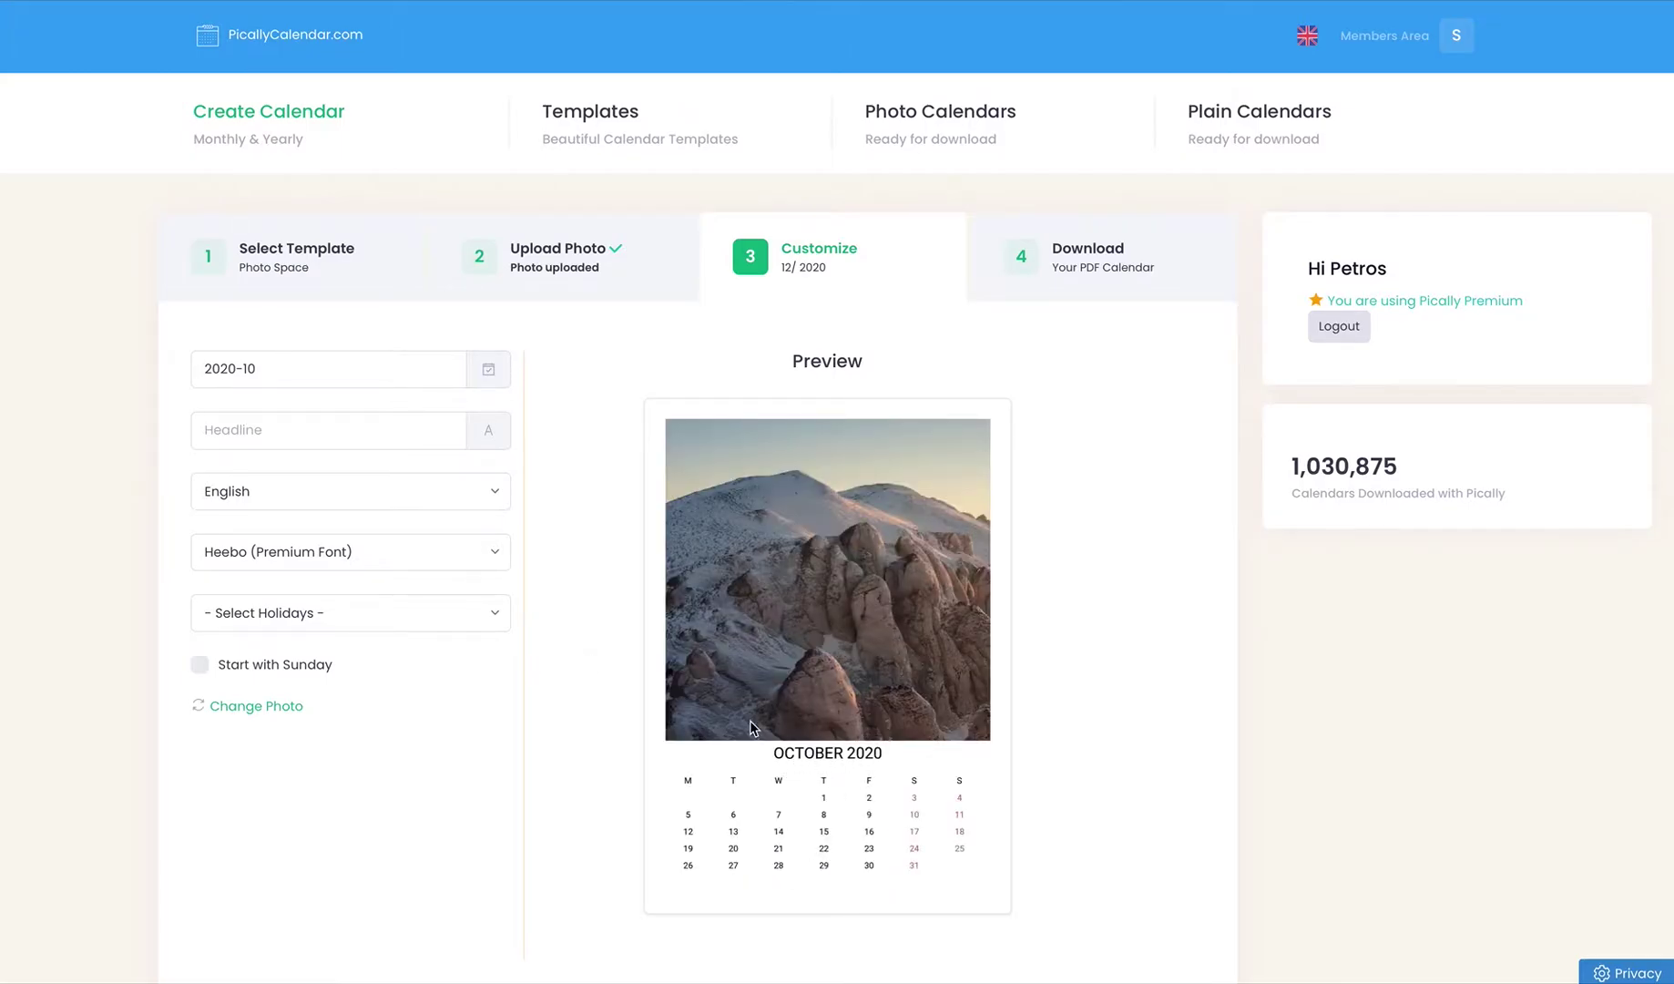
Step: Check the available holiday options without choosing one, and toggle the Sunday week start on and off
{"action": "left_click", "coordinate": [450, 612]}
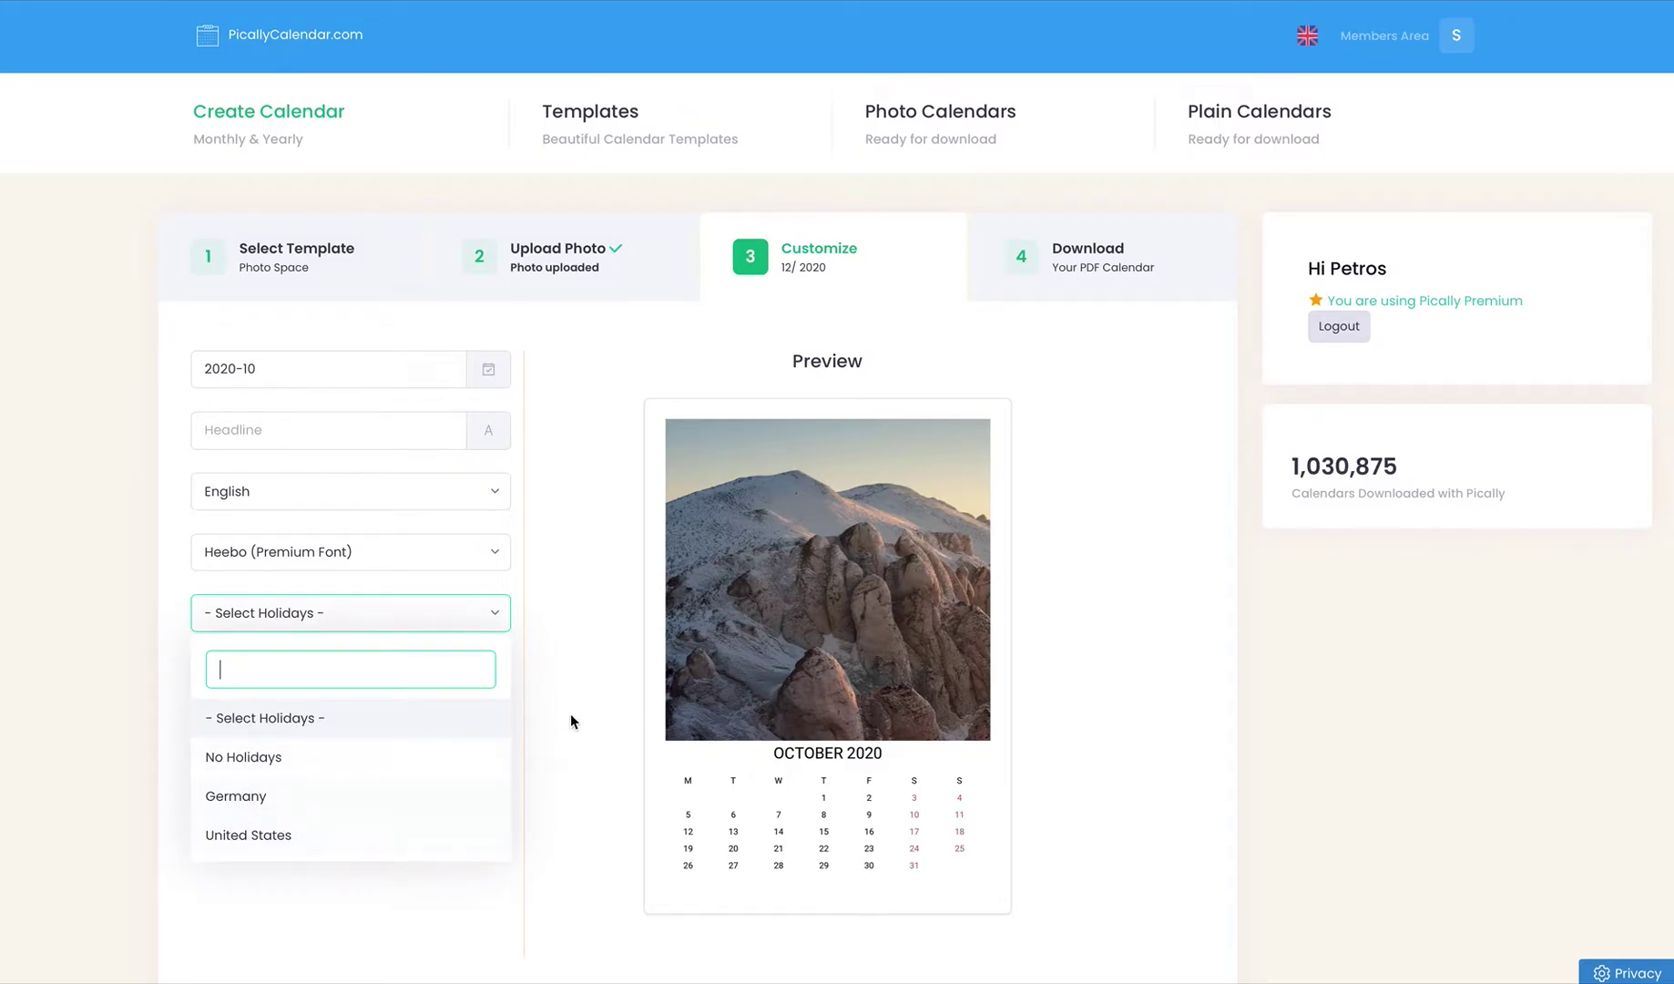
{"action": "left_click", "coordinate": [559, 625]}
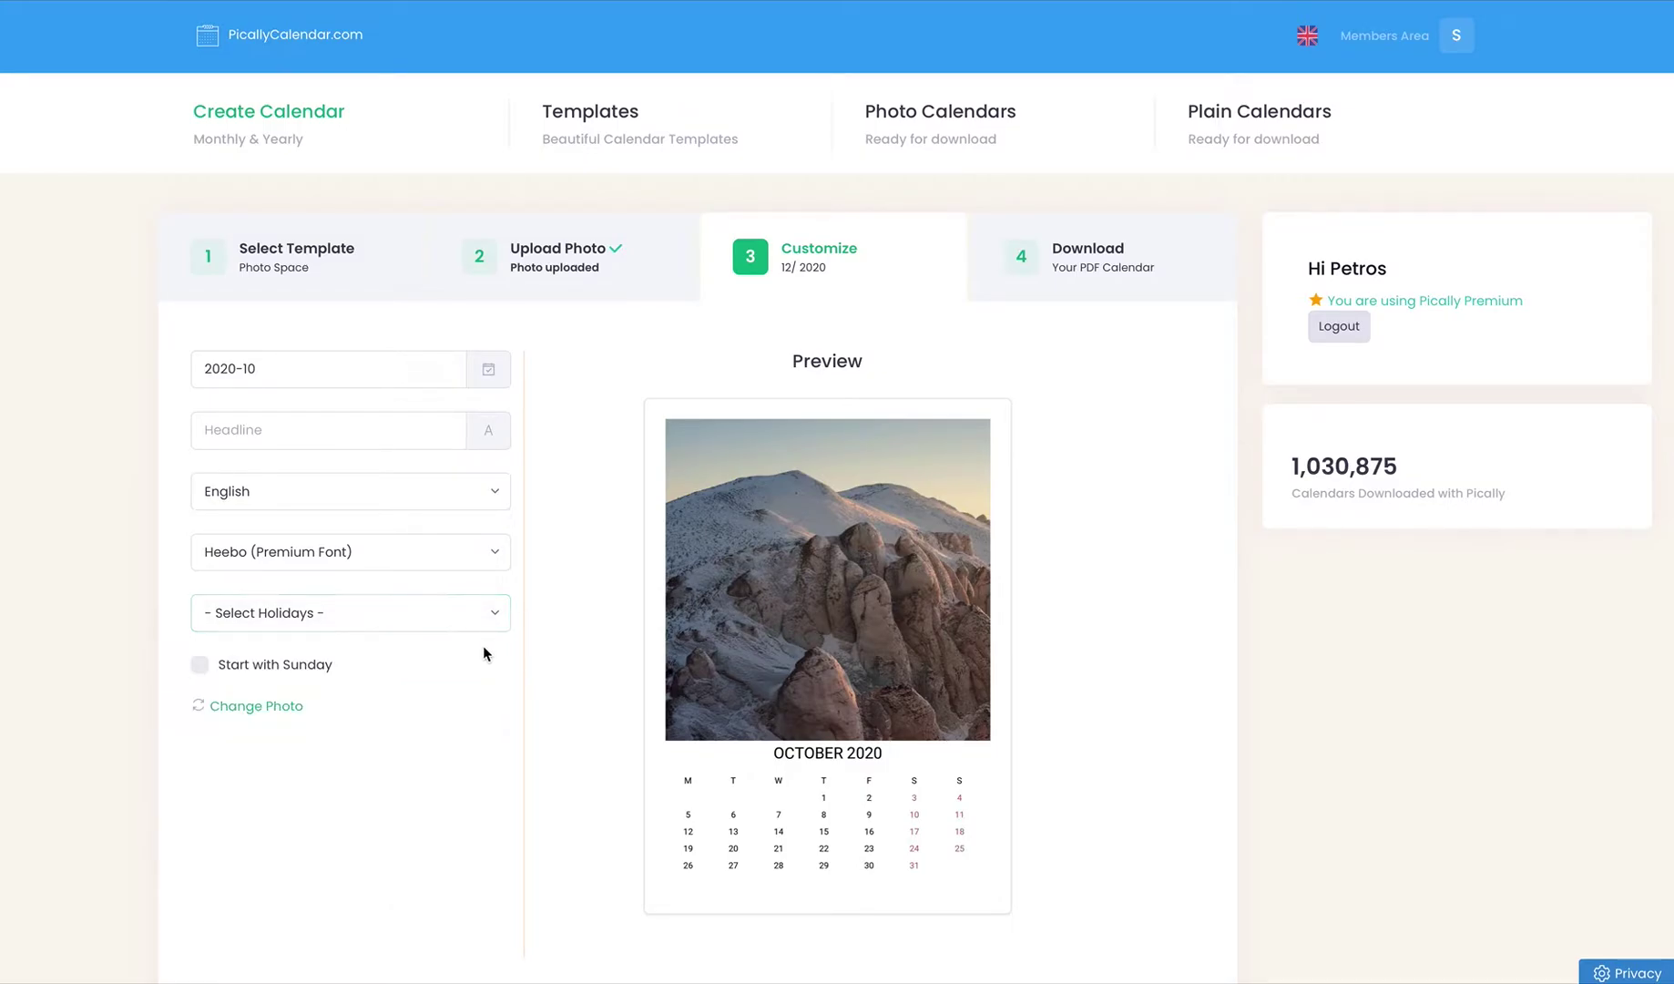
{"action": "left_click", "coordinate": [200, 664]}
{"action": "left_click", "coordinate": [200, 666]}
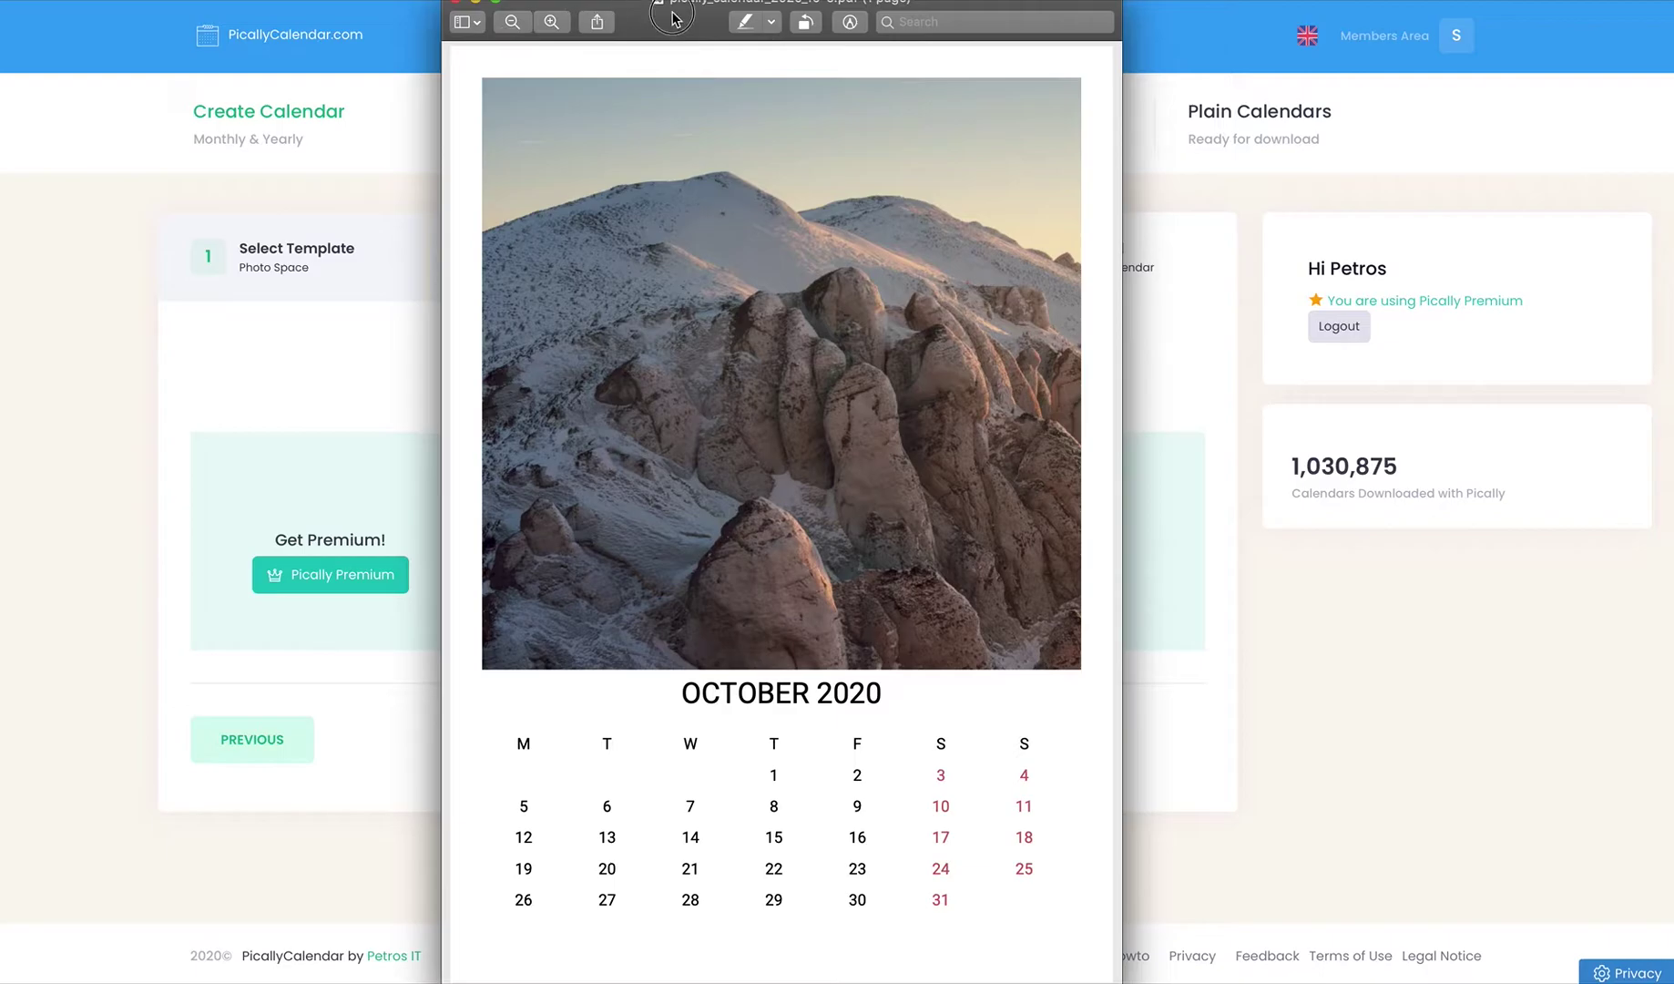
Step: Close the downloaded October 2020 PDF and select the Photo Classic template for another monthly calendar
{"action": "left_click_drag", "start_coordinate": [674, 18], "coordinate": [788, 53]}
{"action": "left_click", "coordinate": [574, 28]}
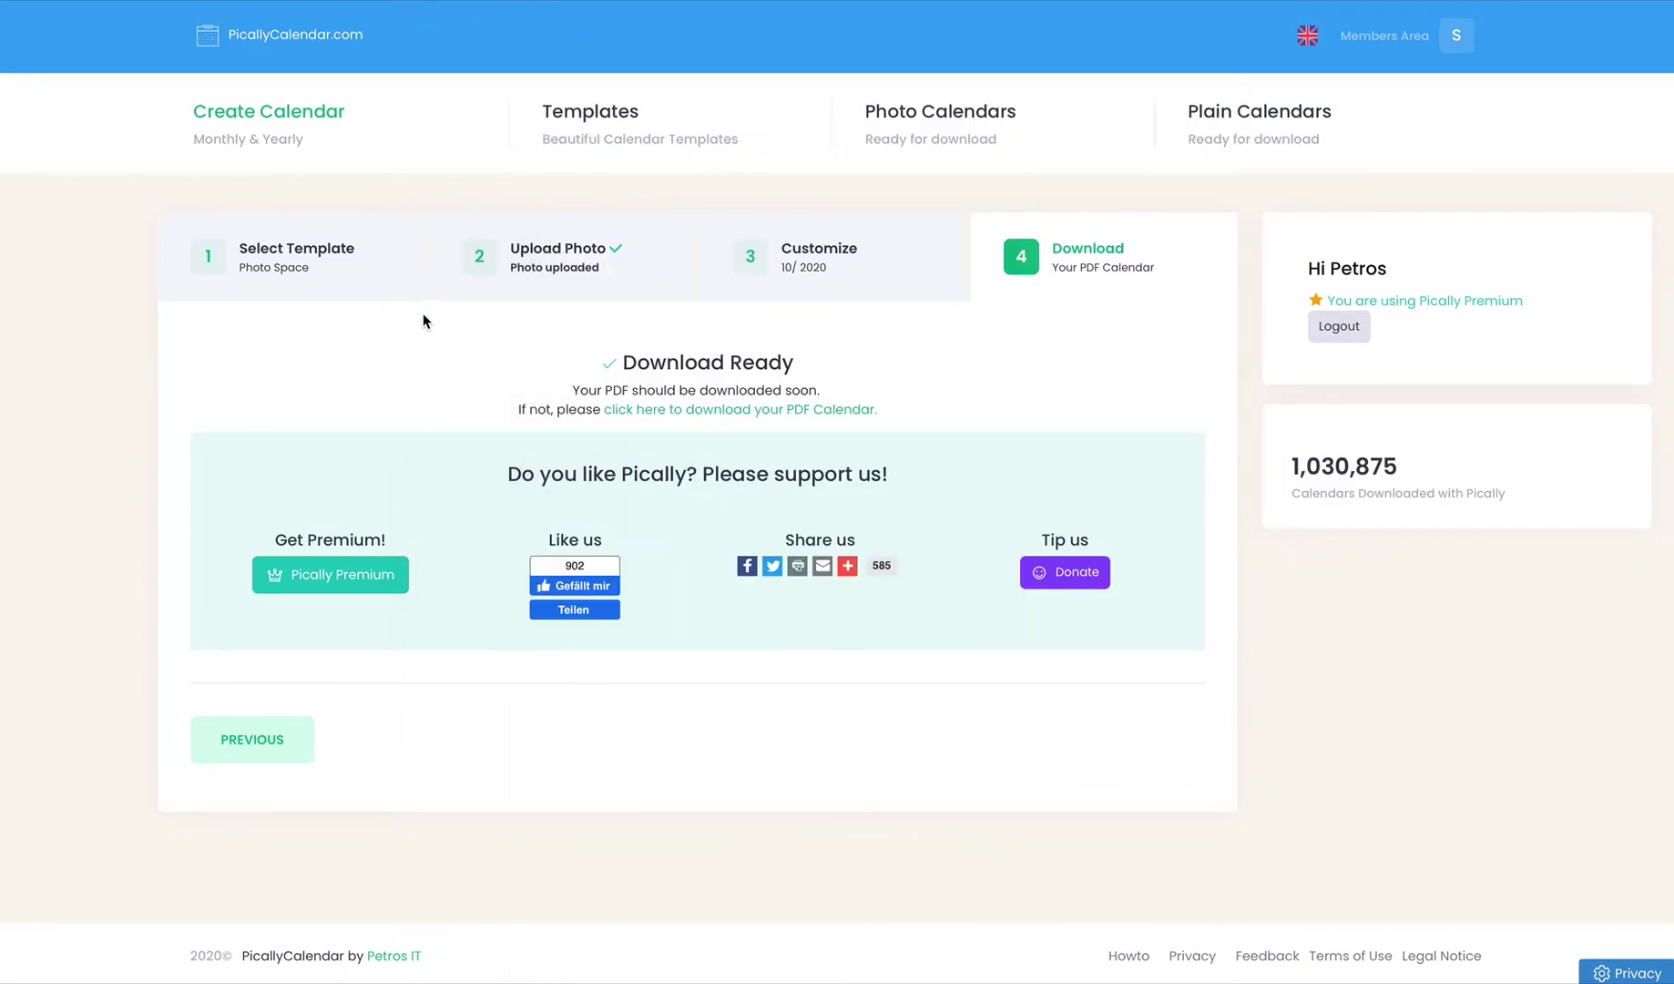
{"action": "left_click", "coordinate": [314, 267]}
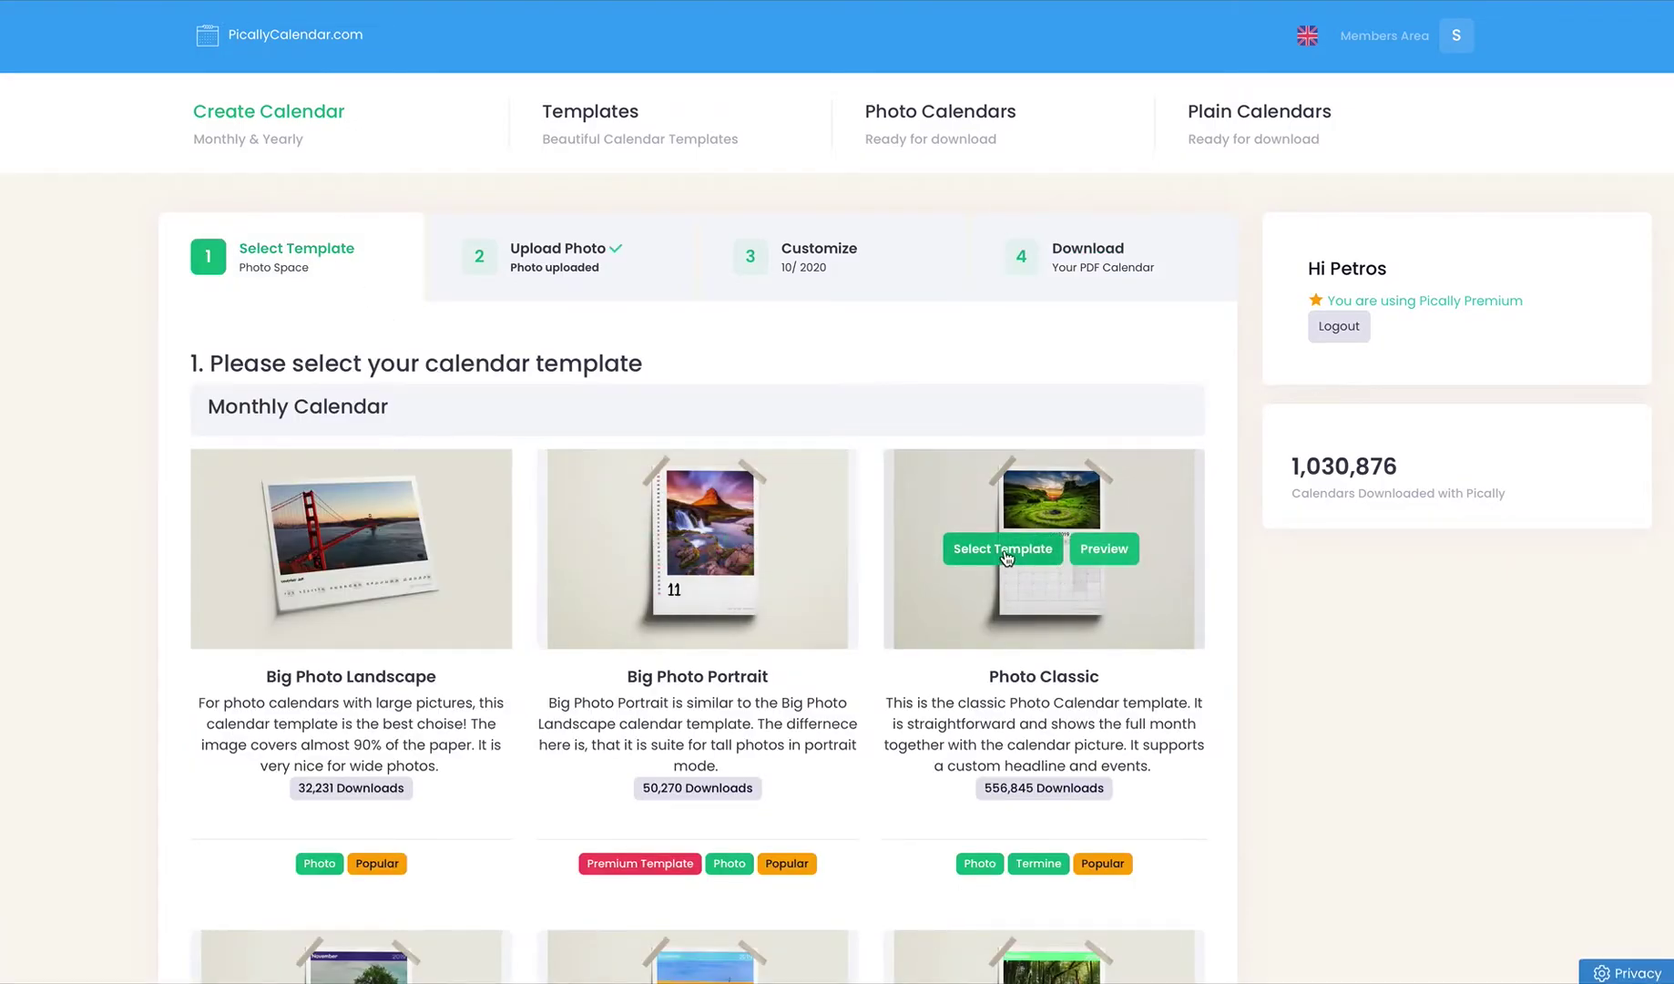
{"action": "left_click", "coordinate": [1003, 549]}
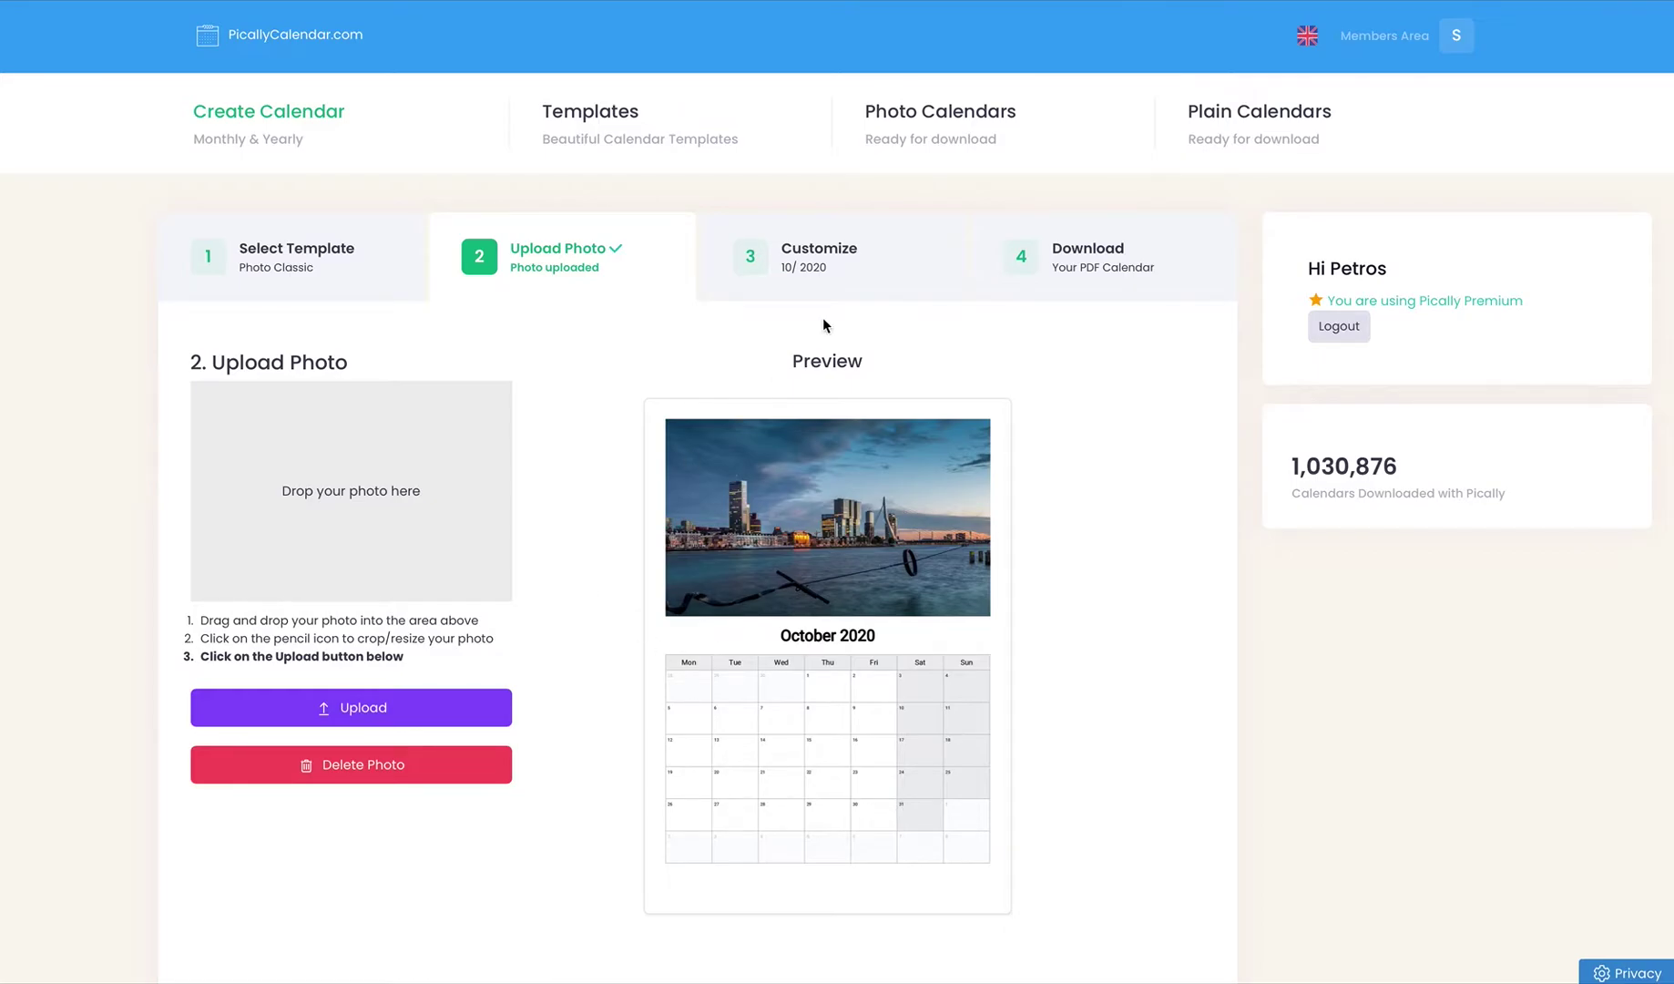
Step: Go to the customization stage of the Photo Classic calendar and set its month to November 2020
{"action": "left_click", "coordinate": [818, 260]}
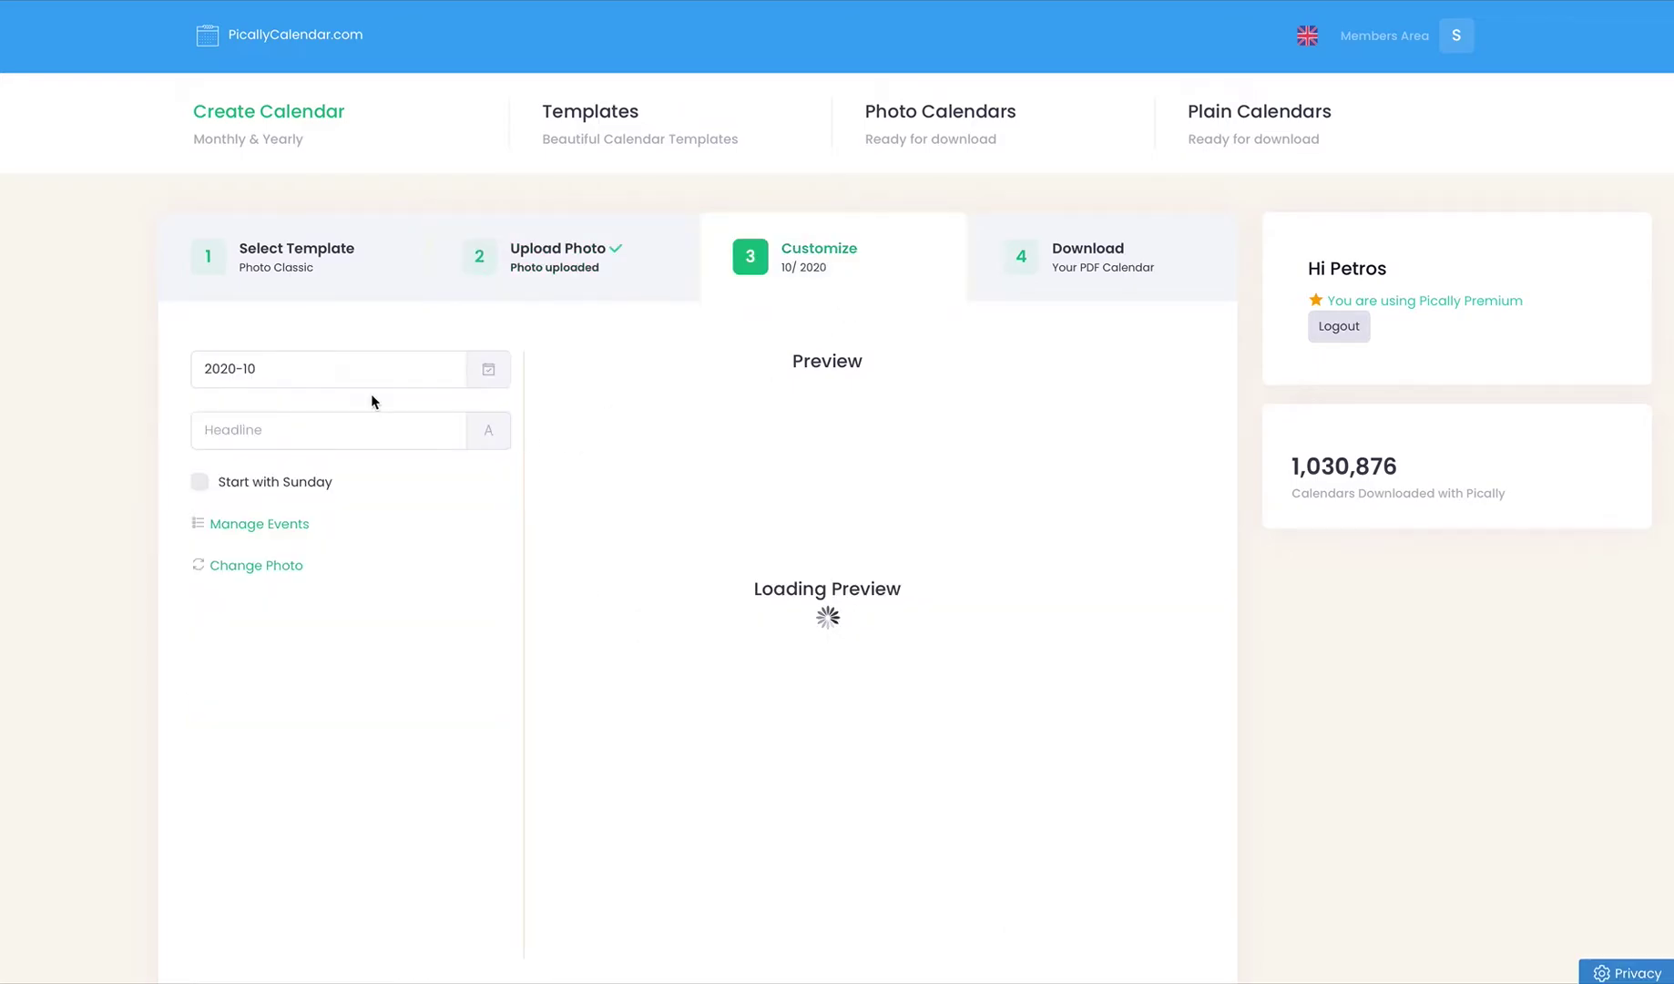
{"action": "left_click", "coordinate": [309, 369]}
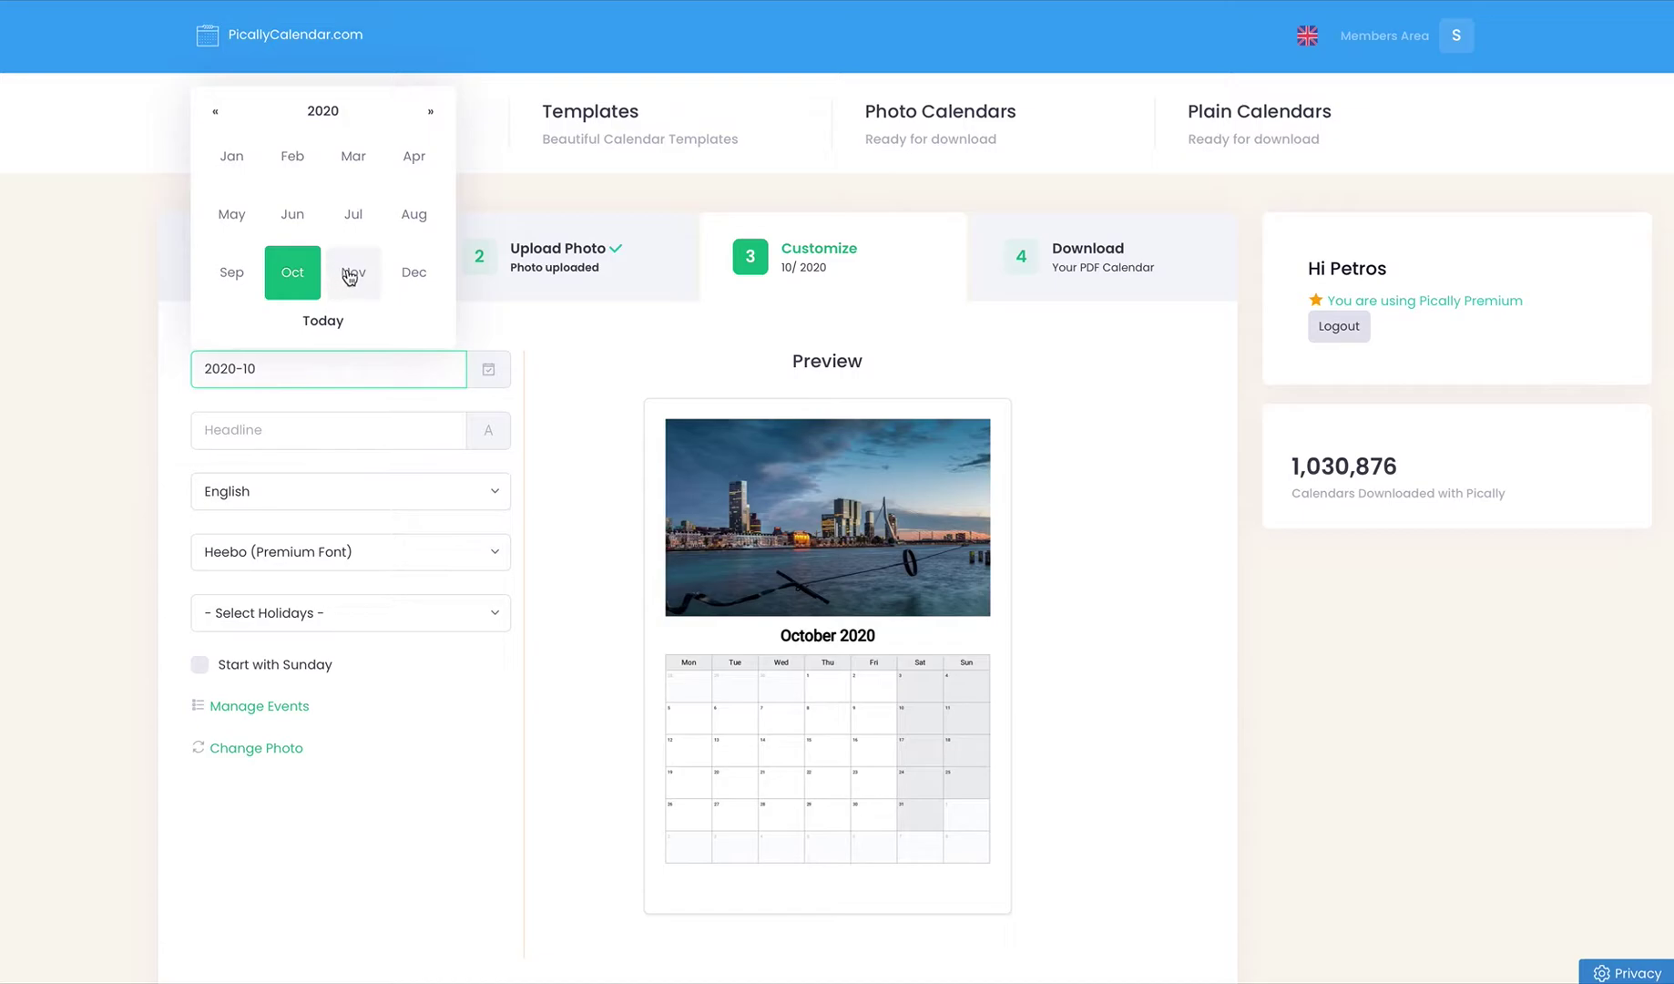
{"action": "left_click", "coordinate": [352, 273]}
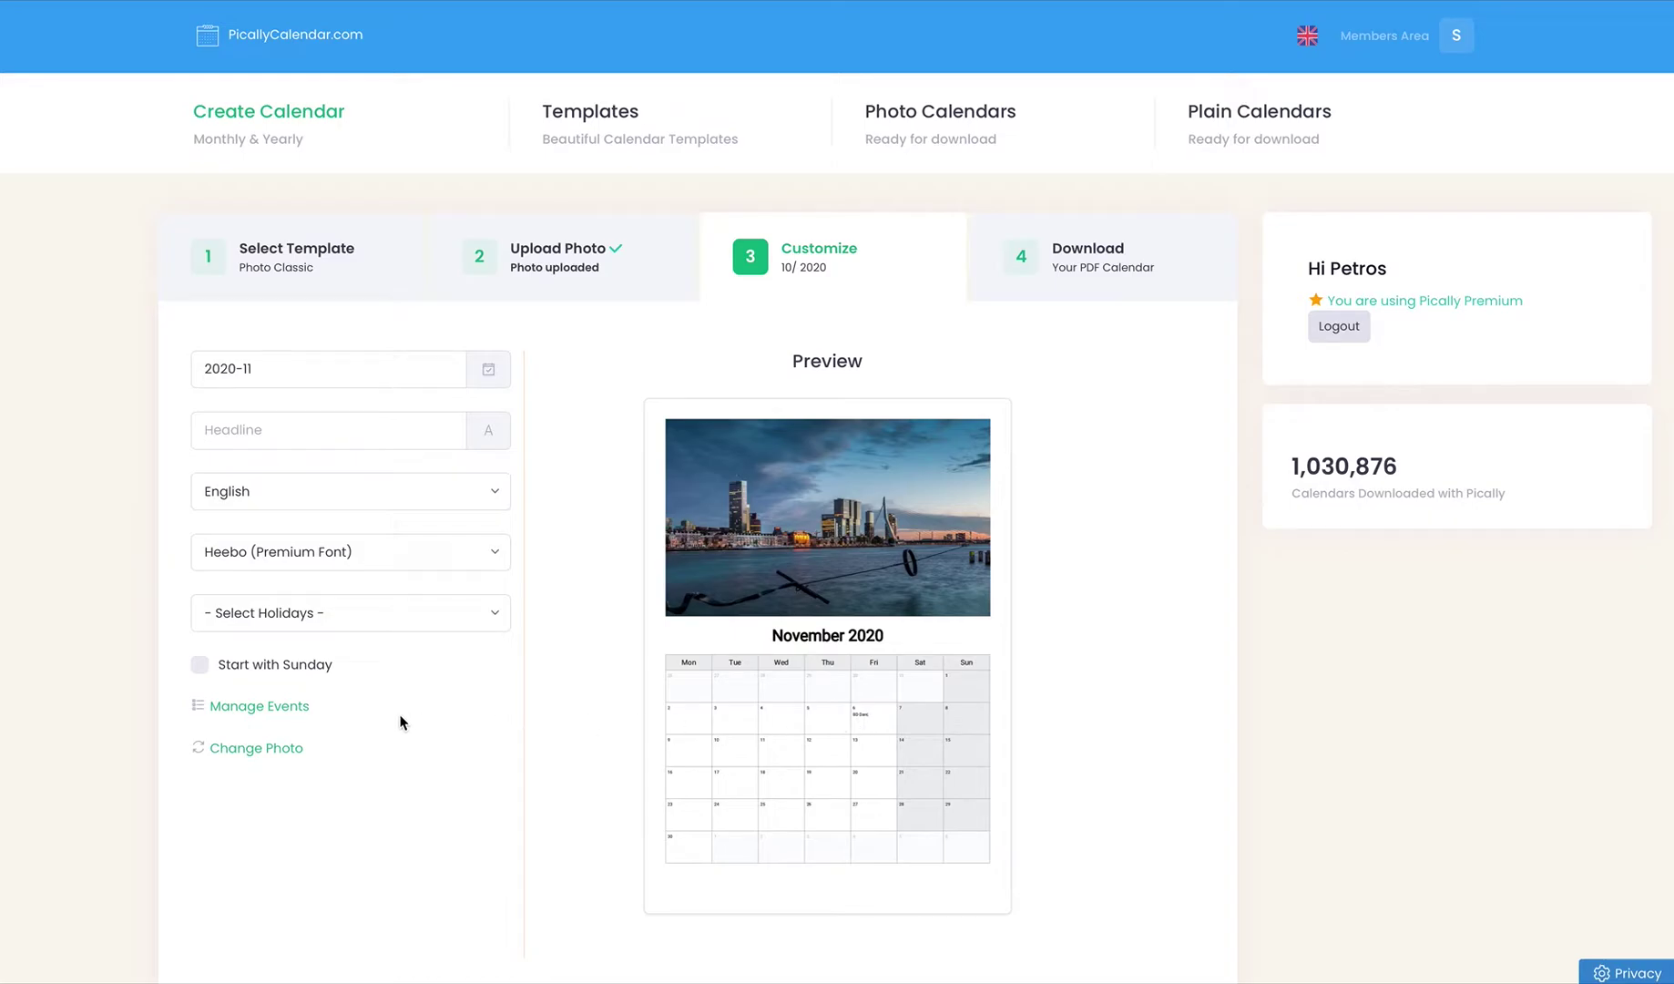
Step: Review the calendar's events and the date entry for a new event, and leave without adding one
{"action": "left_click", "coordinate": [253, 709]}
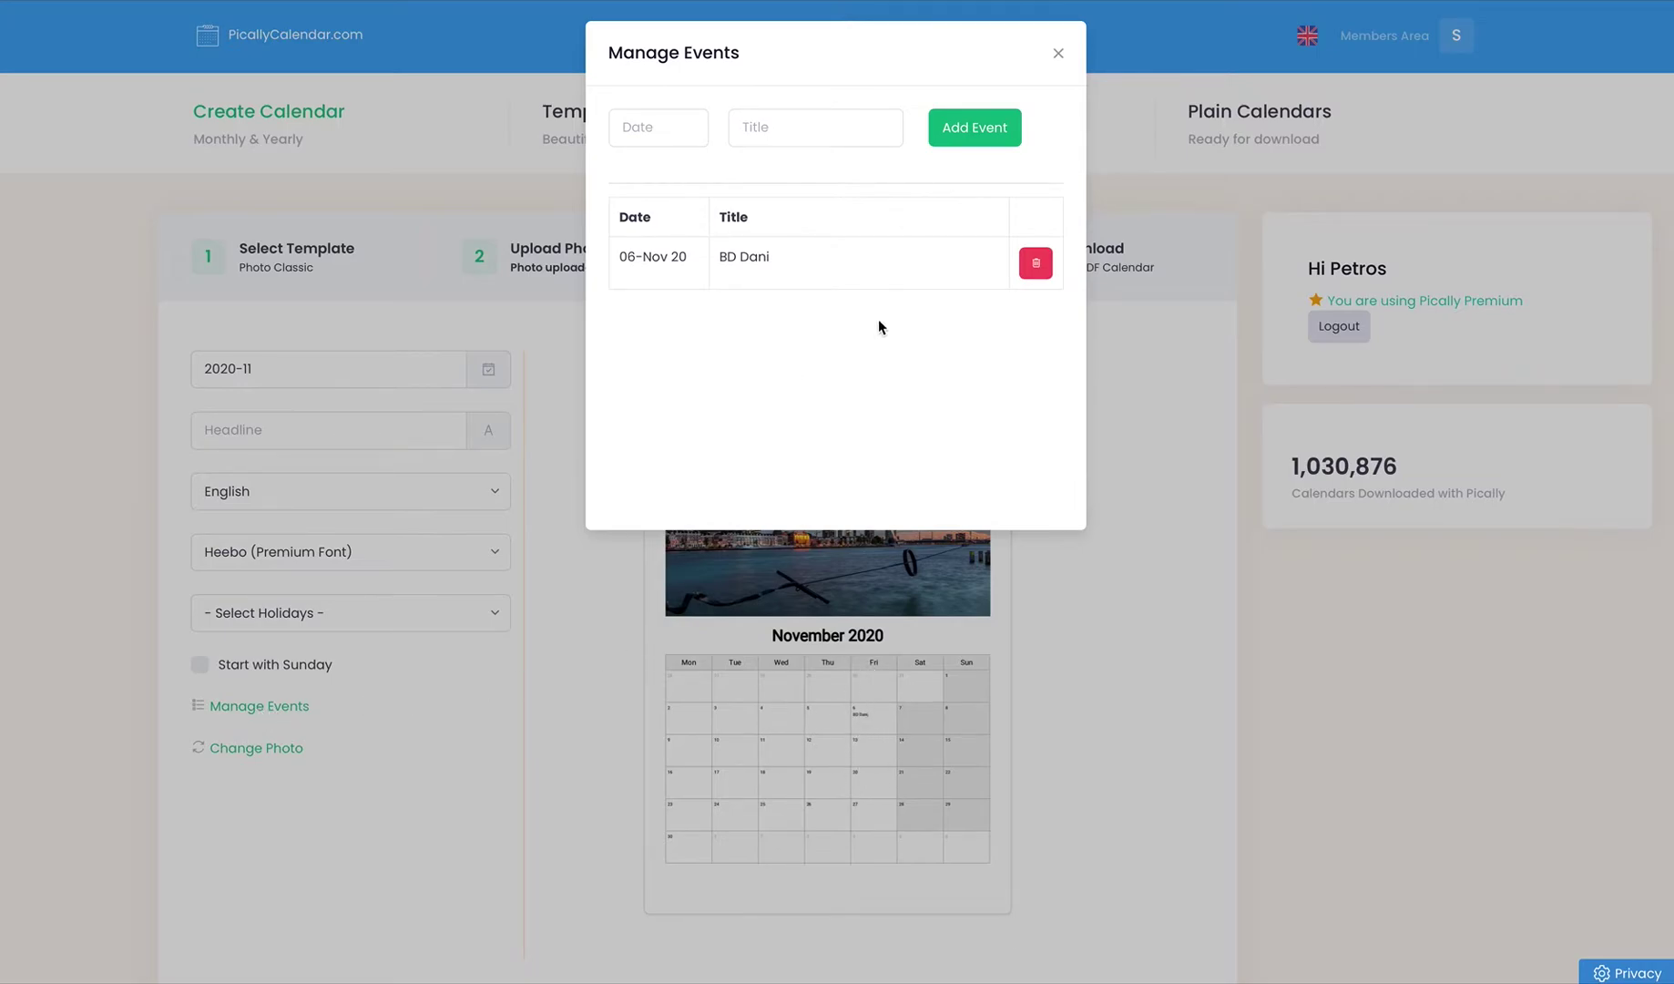
{"action": "left_click", "coordinate": [664, 136]}
{"action": "left_click", "coordinate": [1065, 44]}
{"action": "left_click", "coordinate": [1057, 53]}
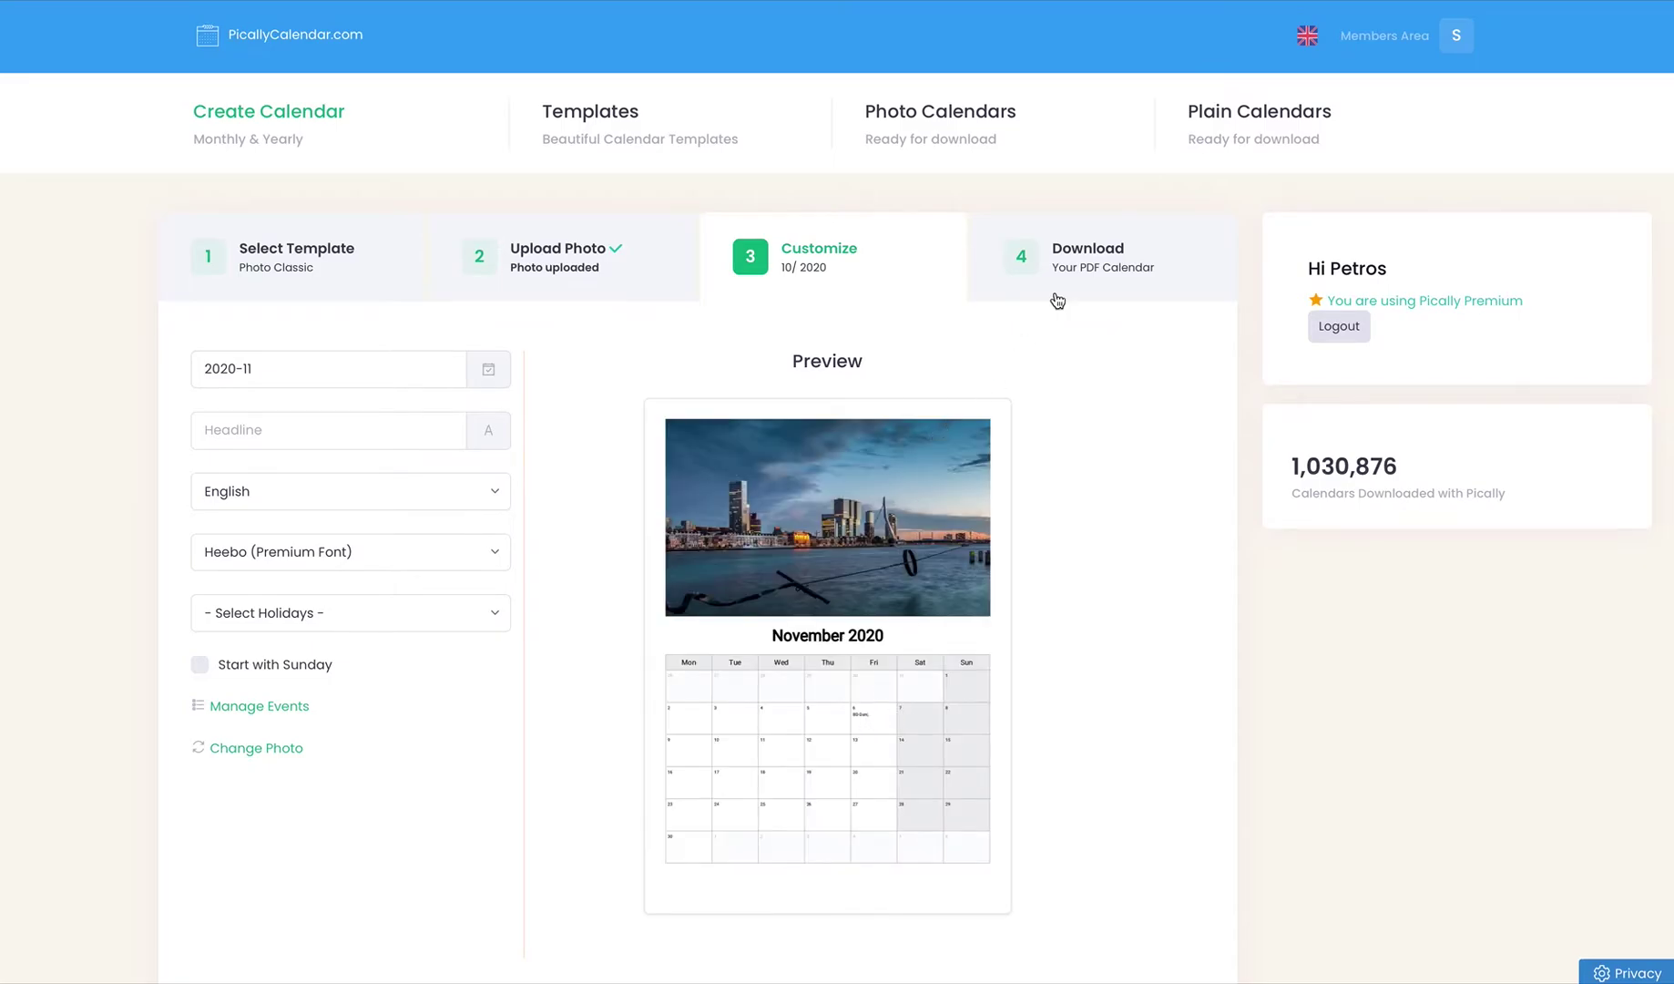
Step: Download the November 2020 calendar as a PDF, and close the opened document after viewing it
{"action": "left_click", "coordinate": [1077, 255]}
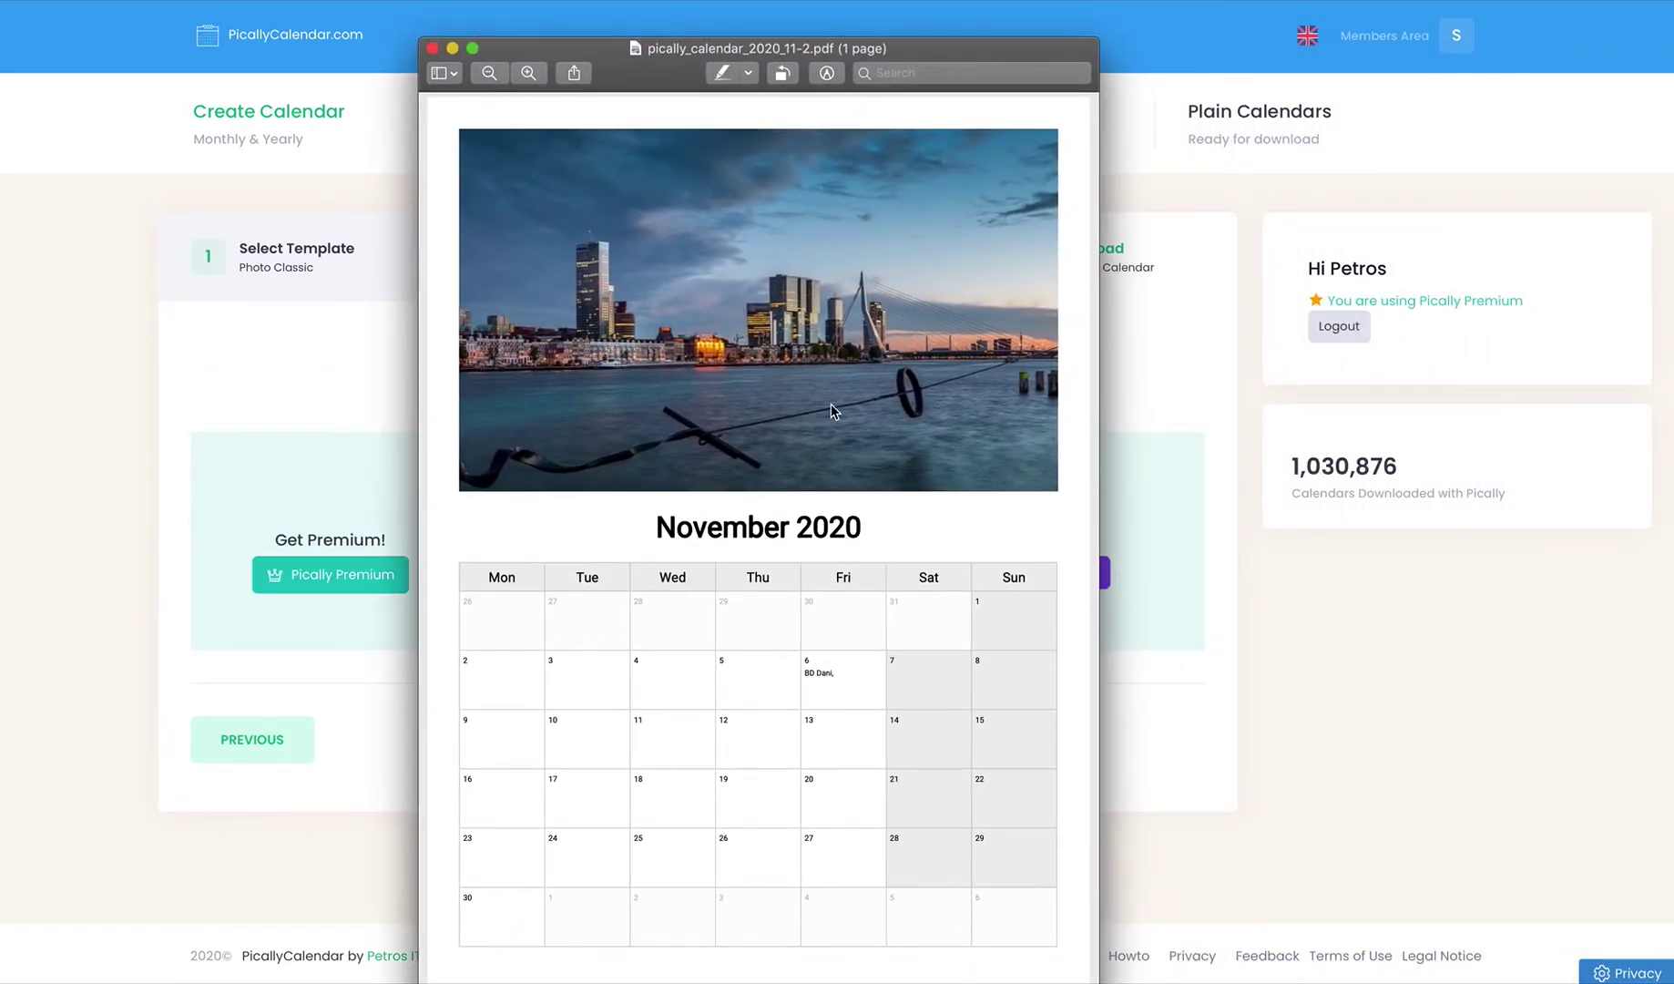
{"action": "left_click", "coordinate": [431, 48]}
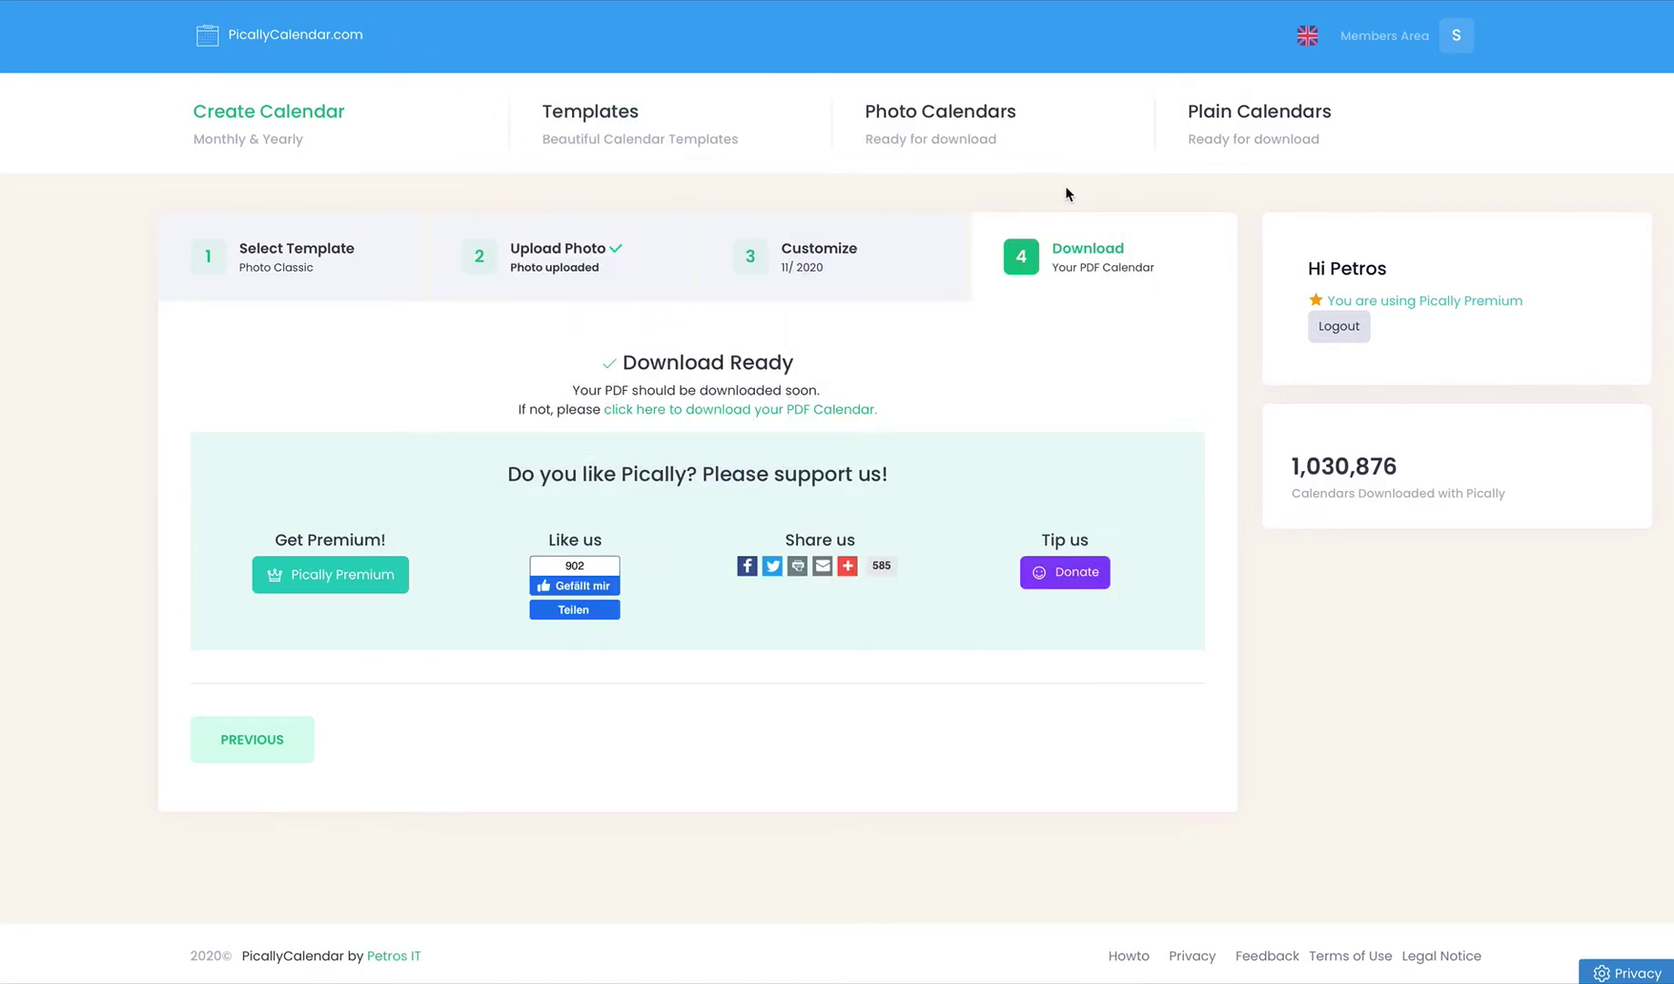
Step: Browse the Cats Calendars 2020 photo collection and start customizing a calendar with the brown tabby cat lying on the ground
{"action": "mouse_move", "coordinate": [1033, 152]}
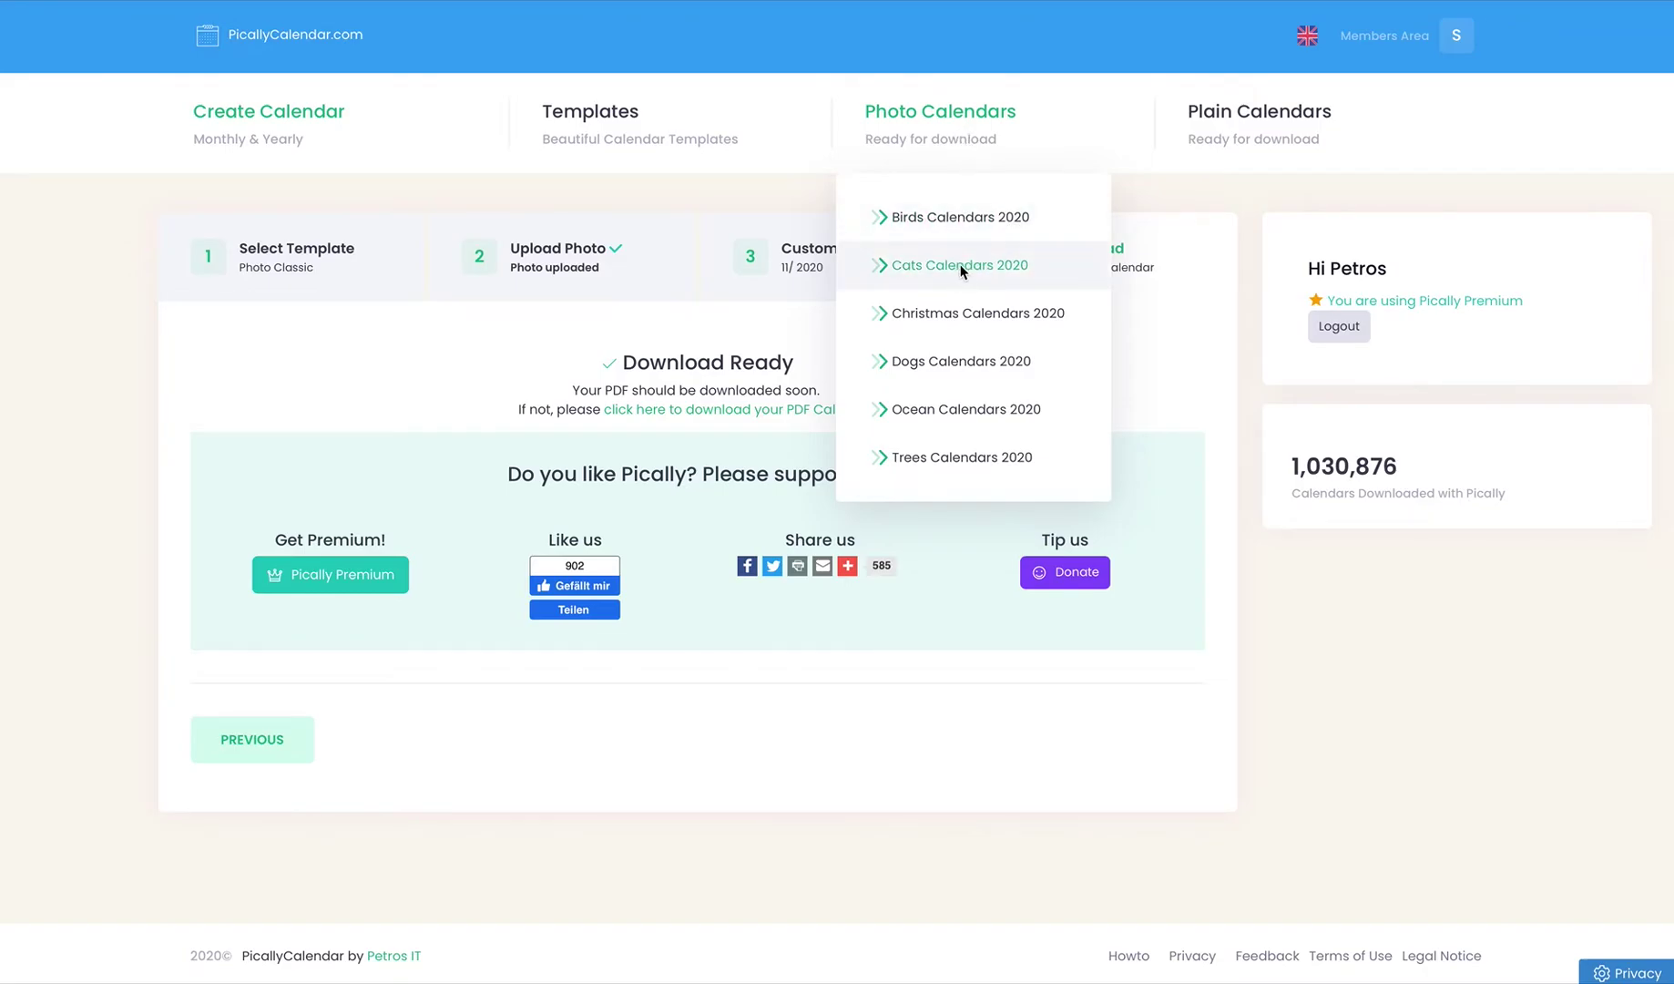
{"action": "left_click", "coordinate": [1008, 273]}
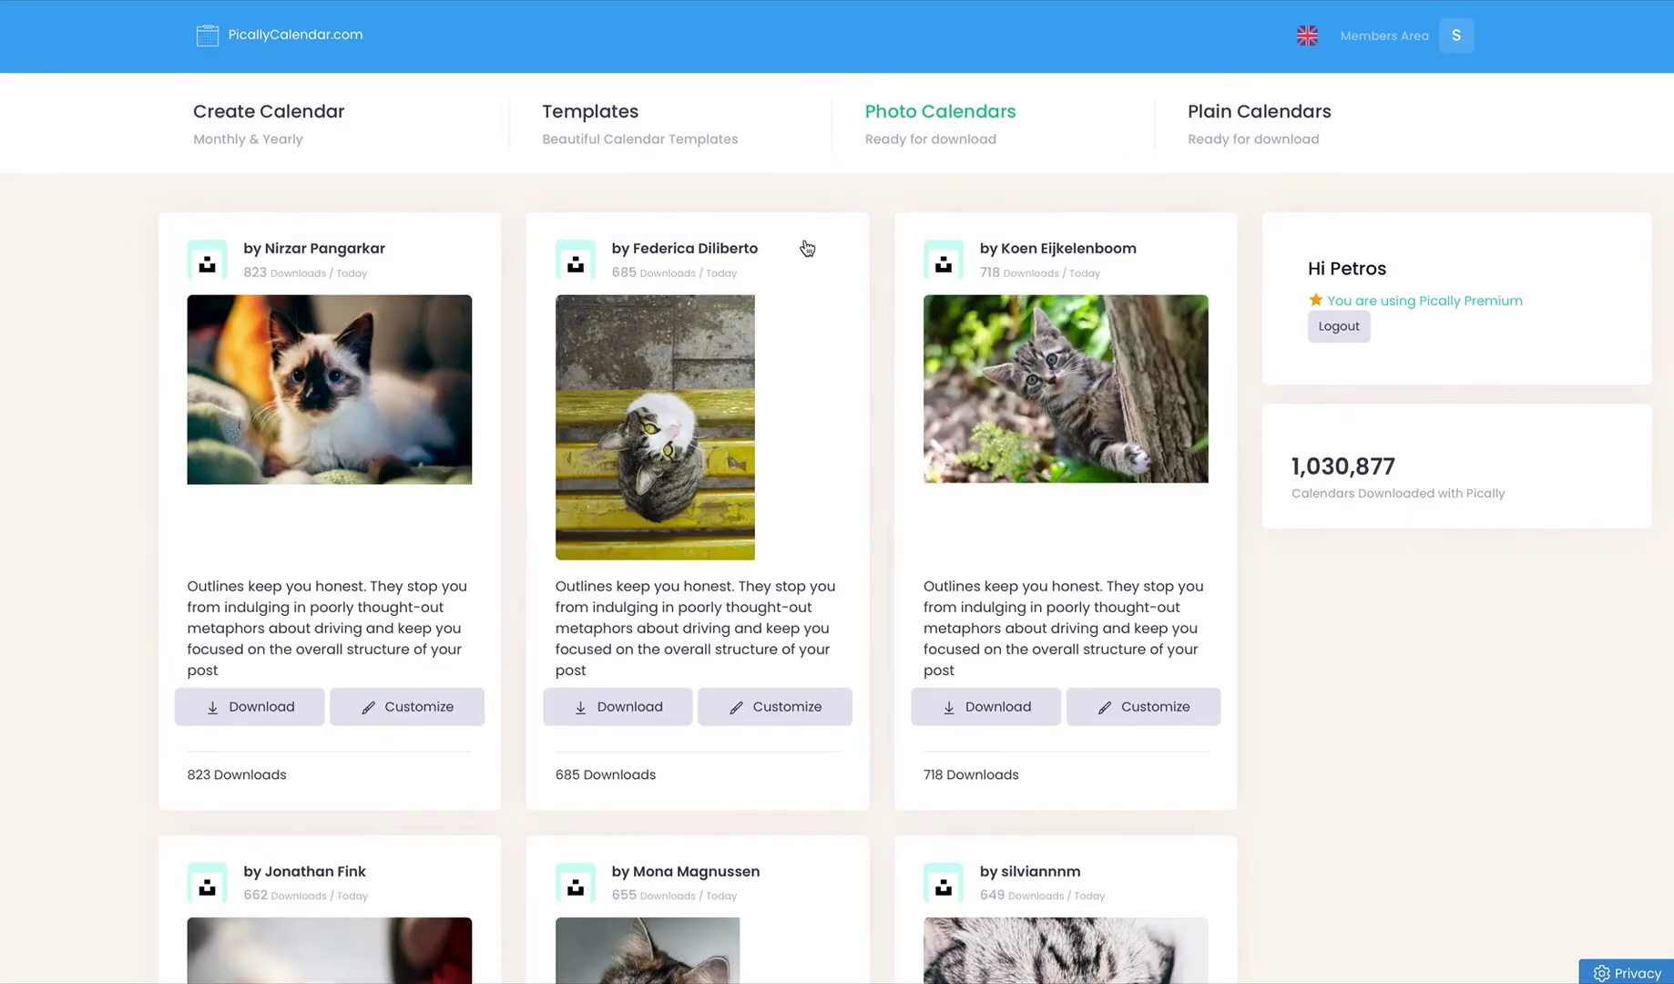
{"action": "scroll", "coordinate": [838, 251], "scroll_direction": "down", "scroll_amount": 10}
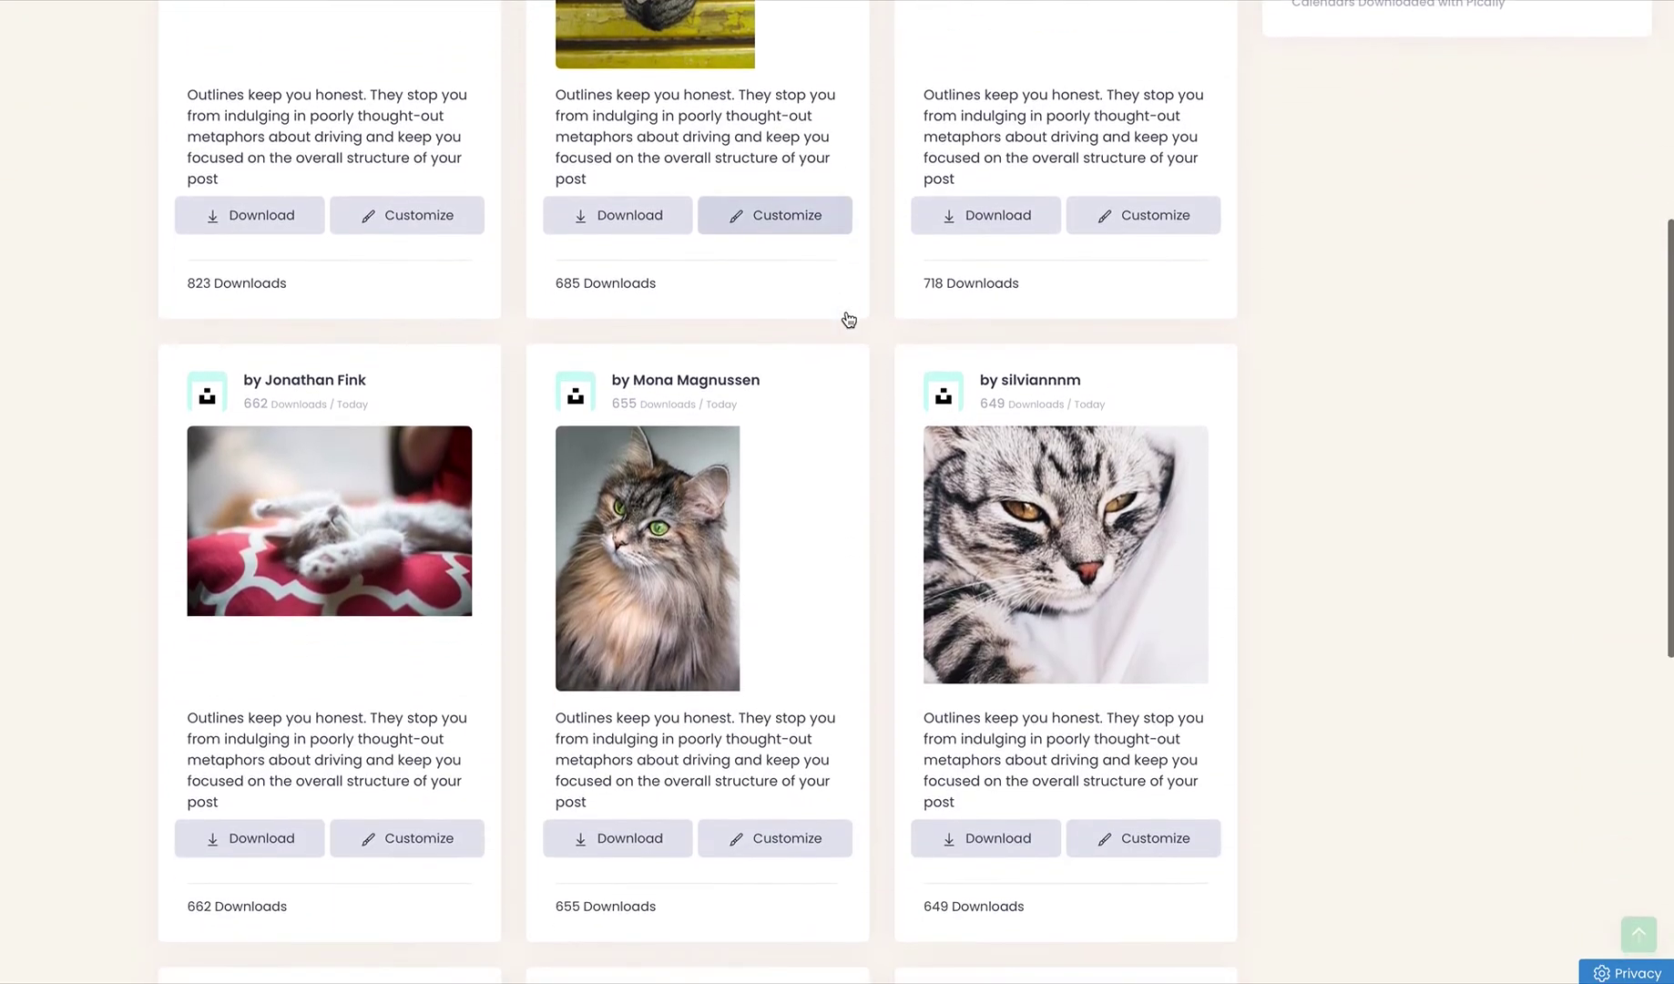
{"action": "scroll", "coordinate": [726, 649], "scroll_direction": "down", "scroll_amount": 2}
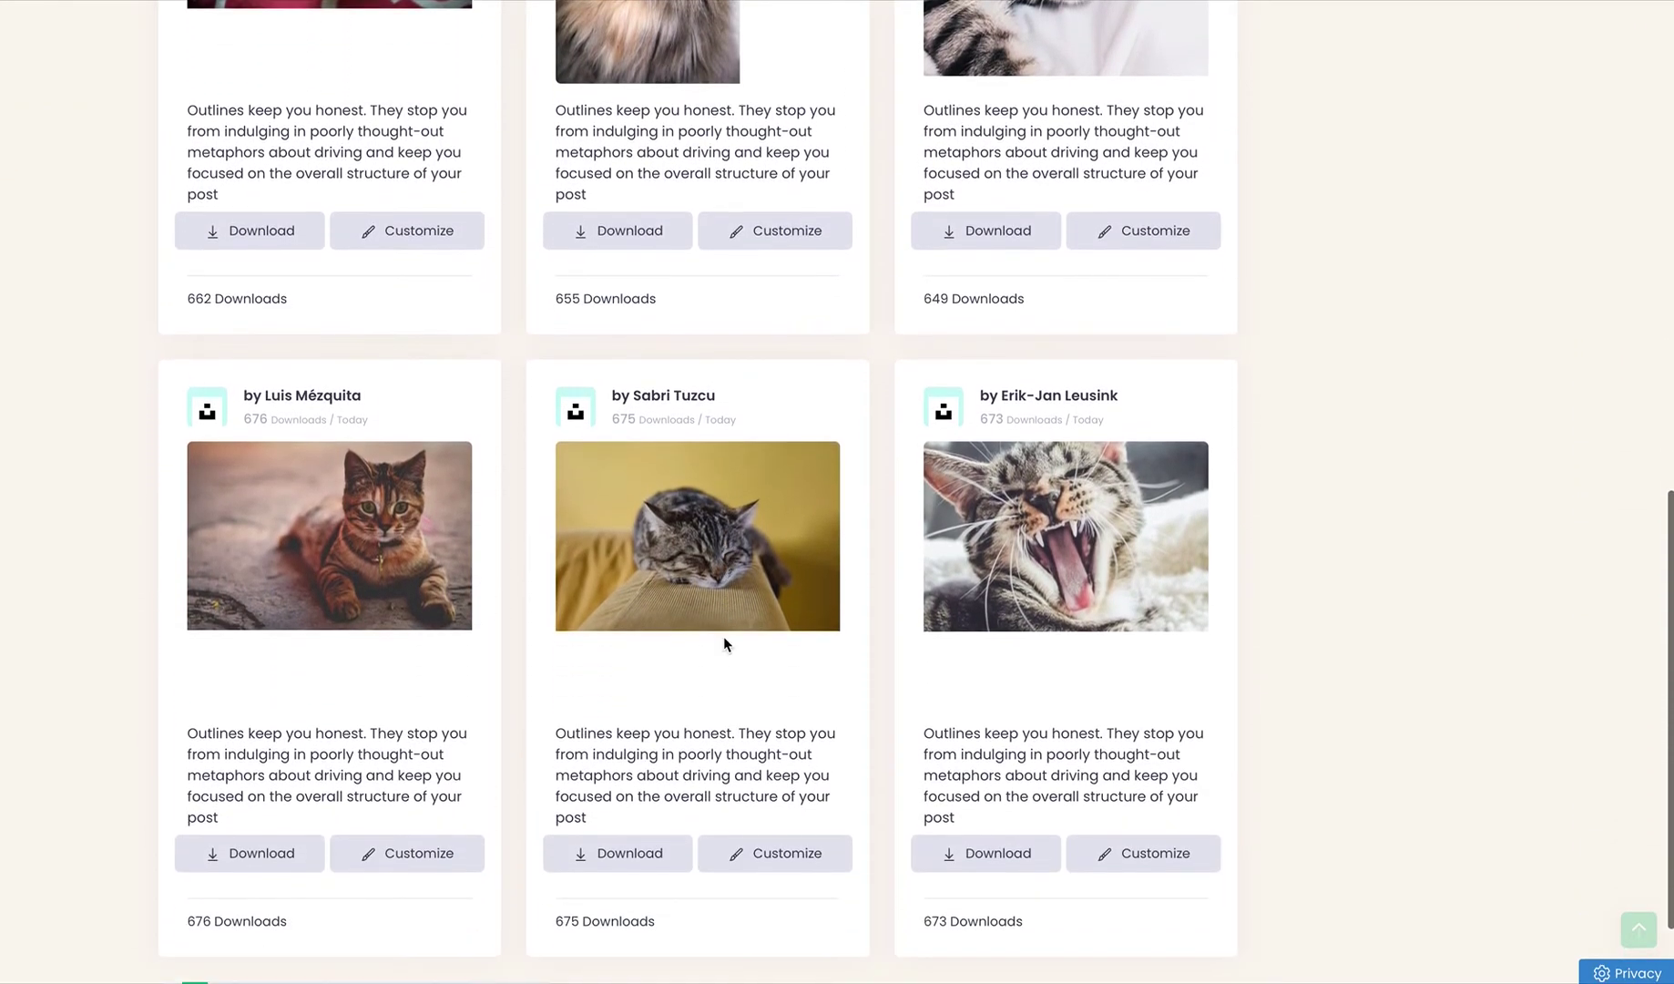
{"action": "scroll", "coordinate": [282, 579], "scroll_direction": "down", "scroll_amount": 2}
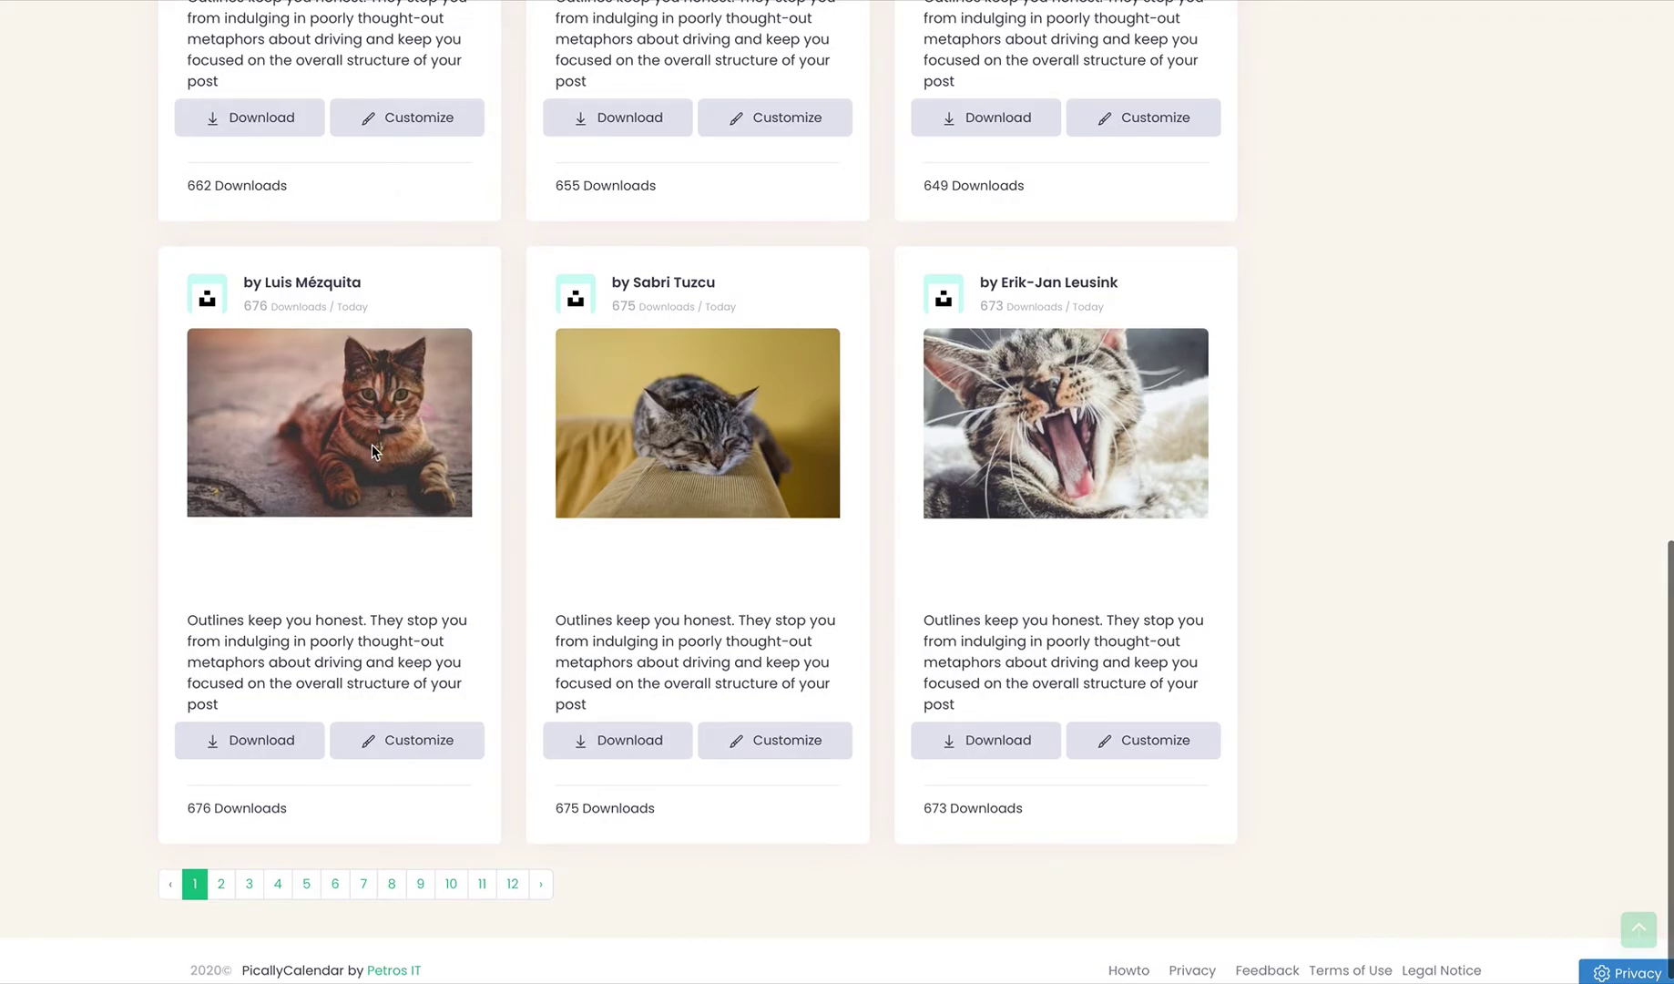
{"action": "scroll", "coordinate": [370, 443], "scroll_direction": "up", "scroll_amount": 2}
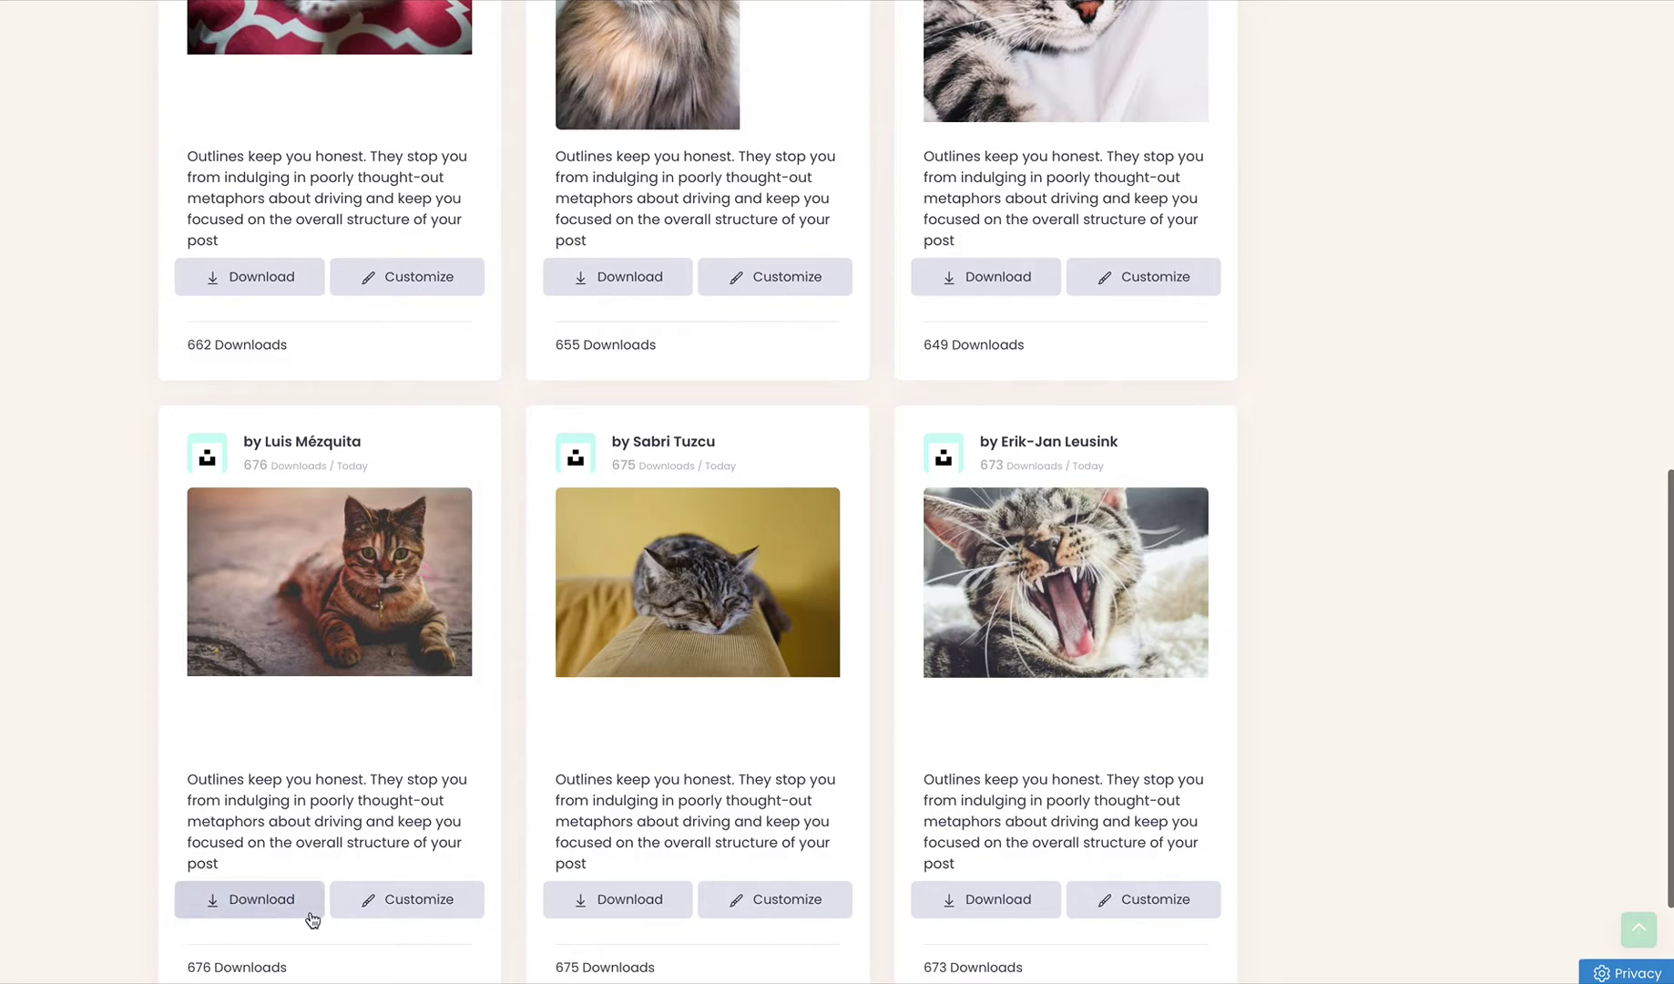
{"action": "left_click", "coordinate": [452, 902]}
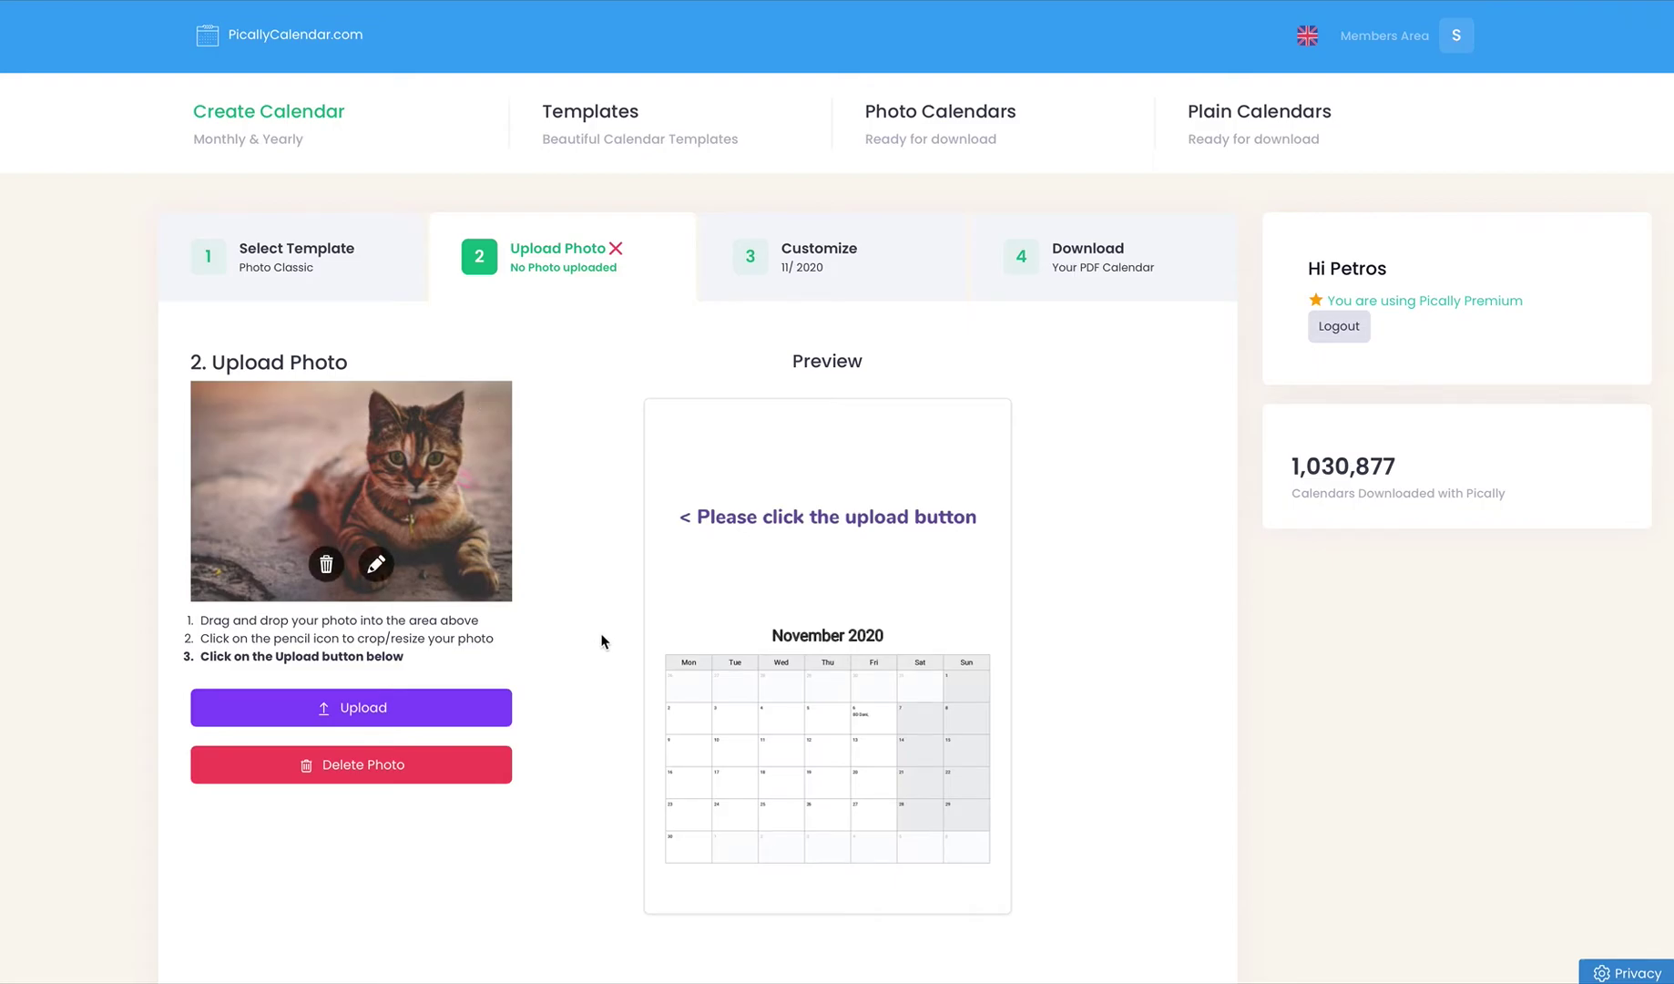
Step: Crop the cat photo more tightly around the cat's head and upper body, and upload it to the calendar
{"action": "left_click", "coordinate": [376, 563]}
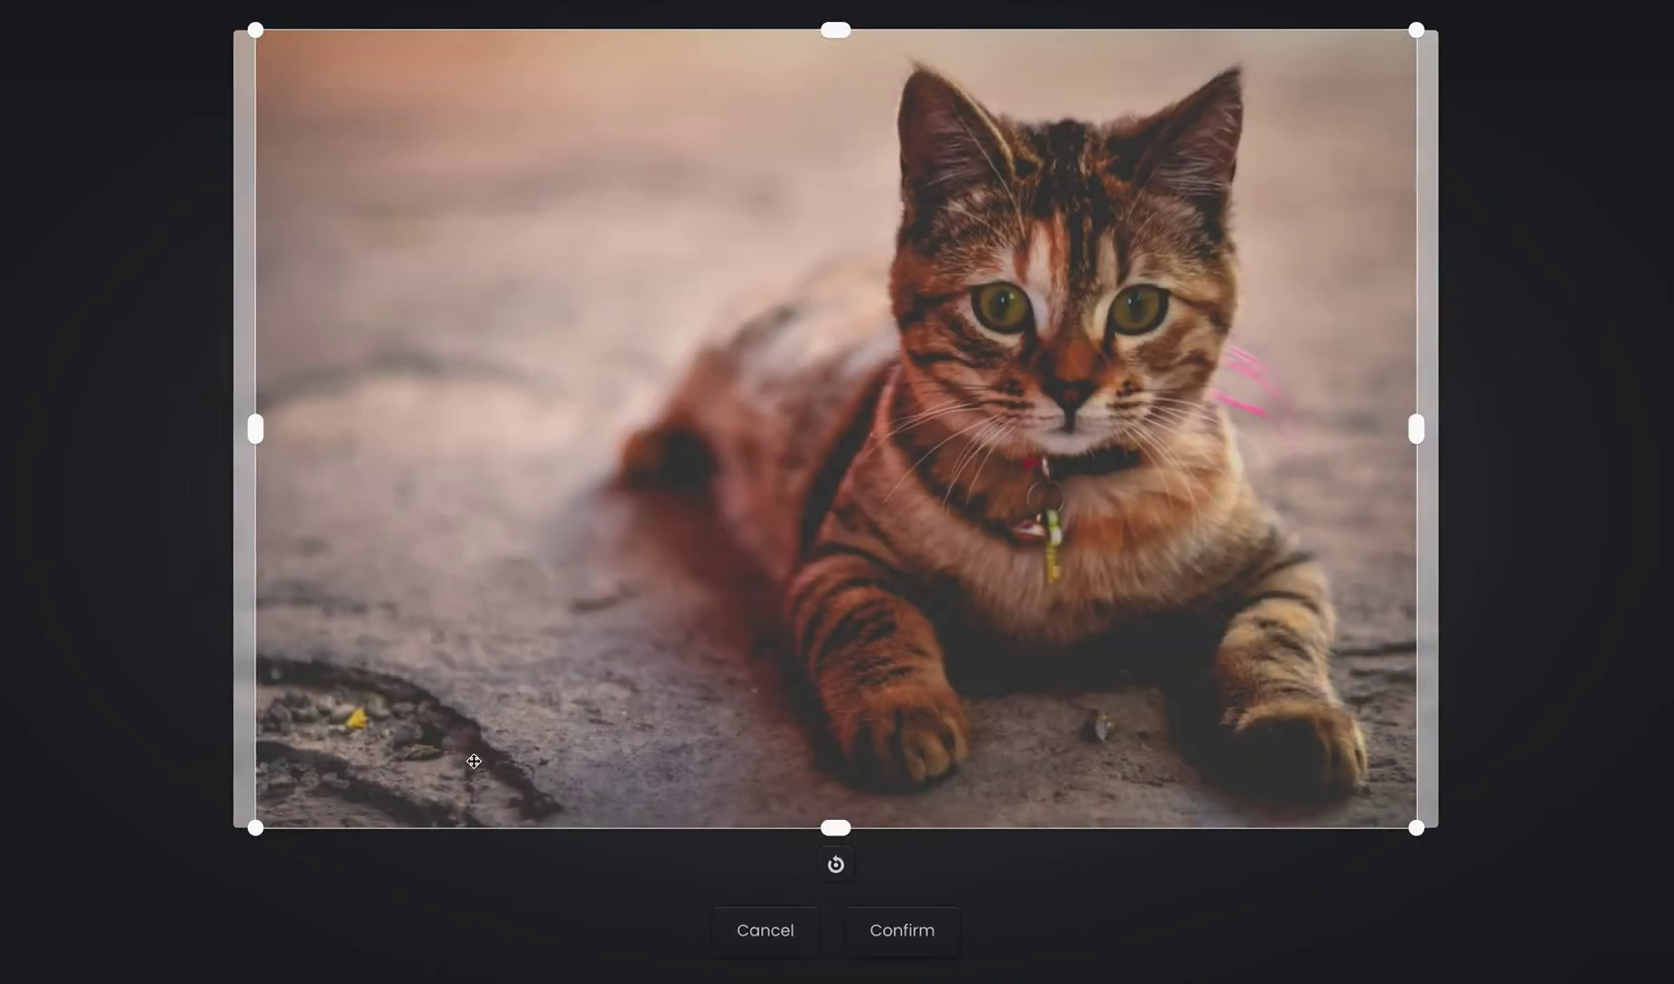
{"action": "left_click_drag", "start_coordinate": [267, 834], "coordinate": [521, 643]}
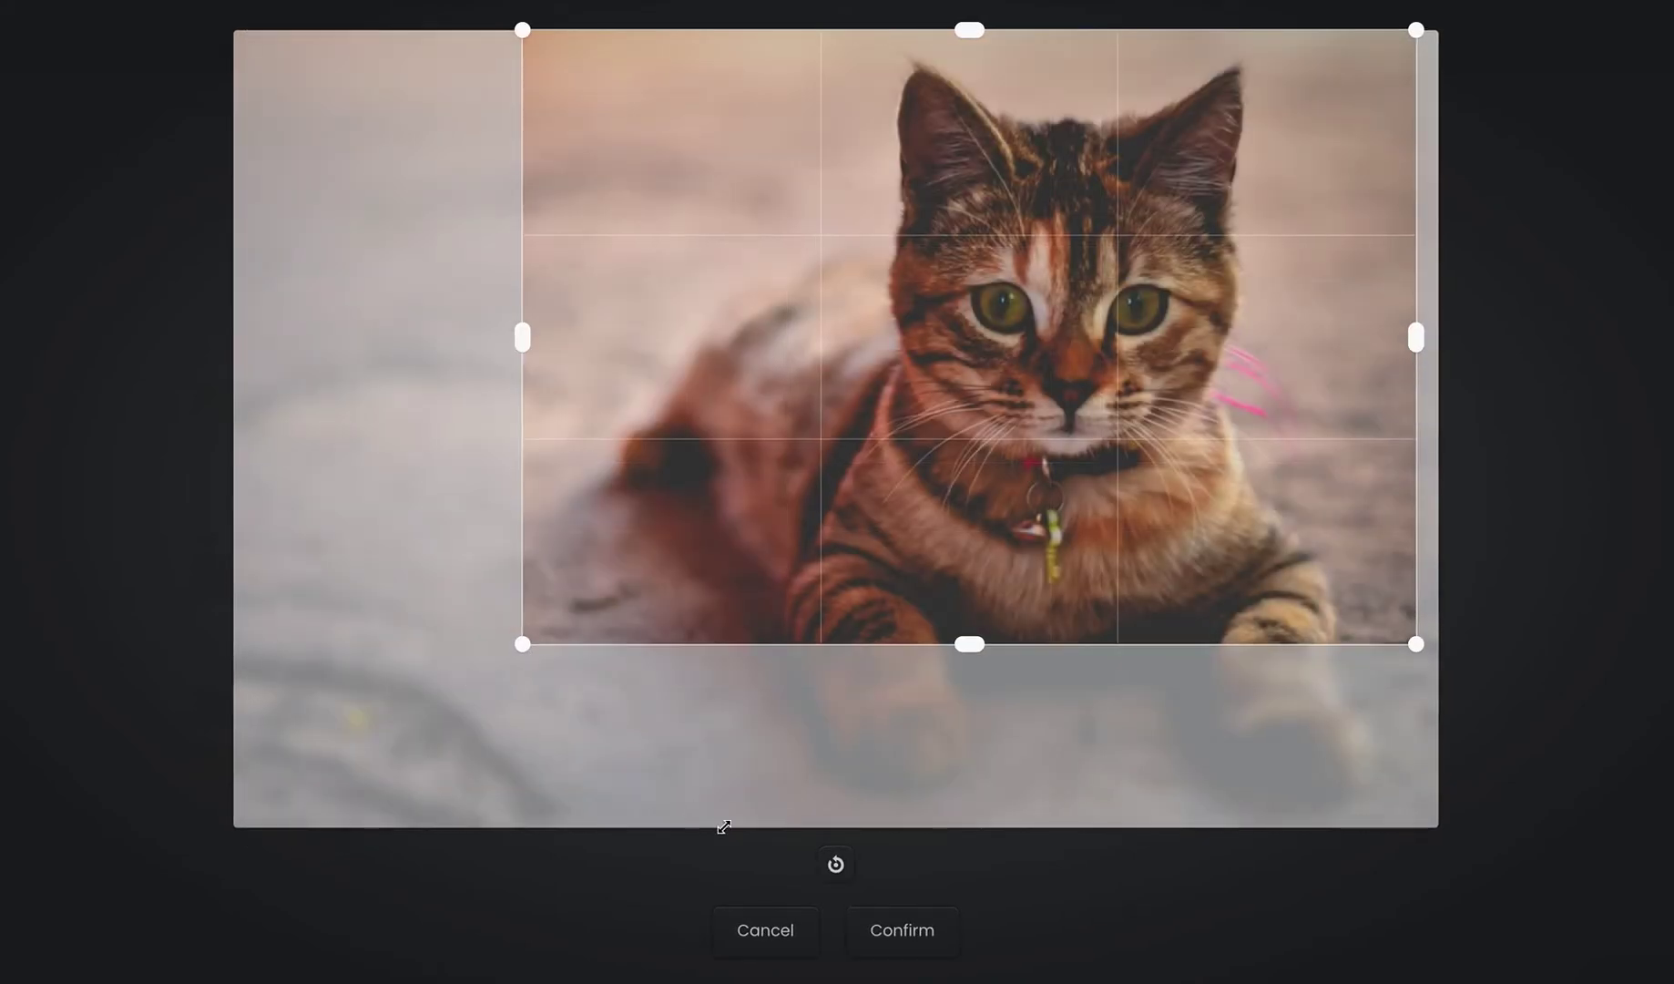
{"action": "left_click", "coordinate": [899, 918]}
{"action": "left_click", "coordinate": [381, 707]}
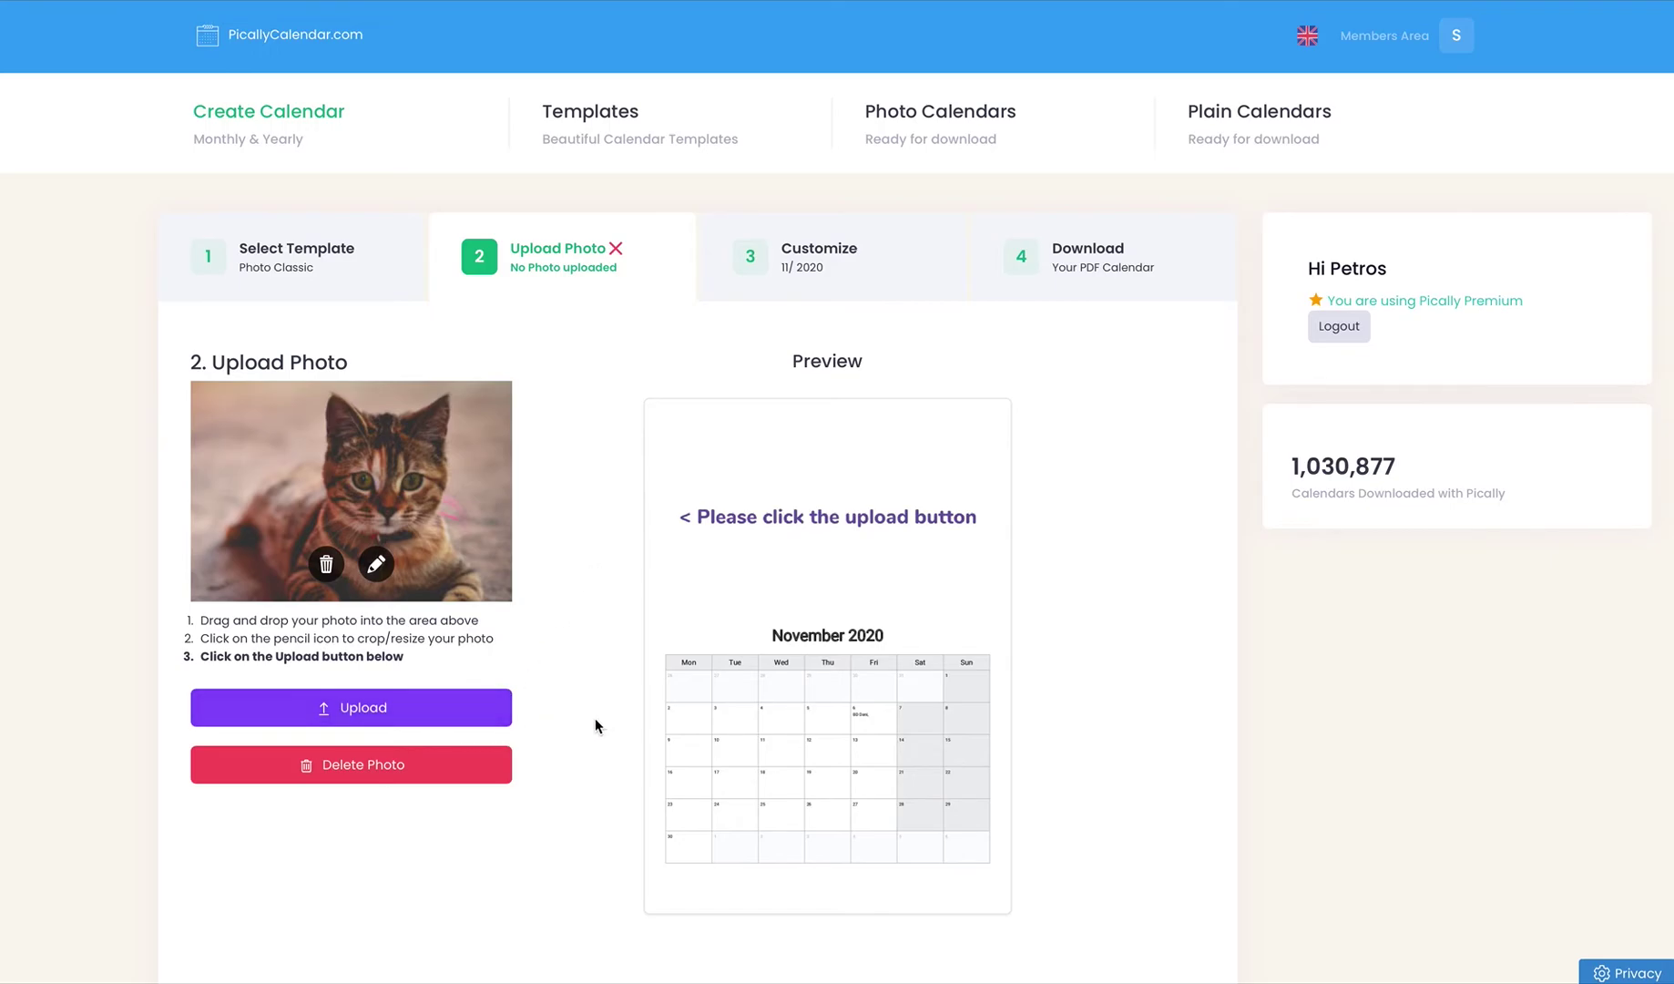
{"action": "left_click", "coordinate": [403, 709]}
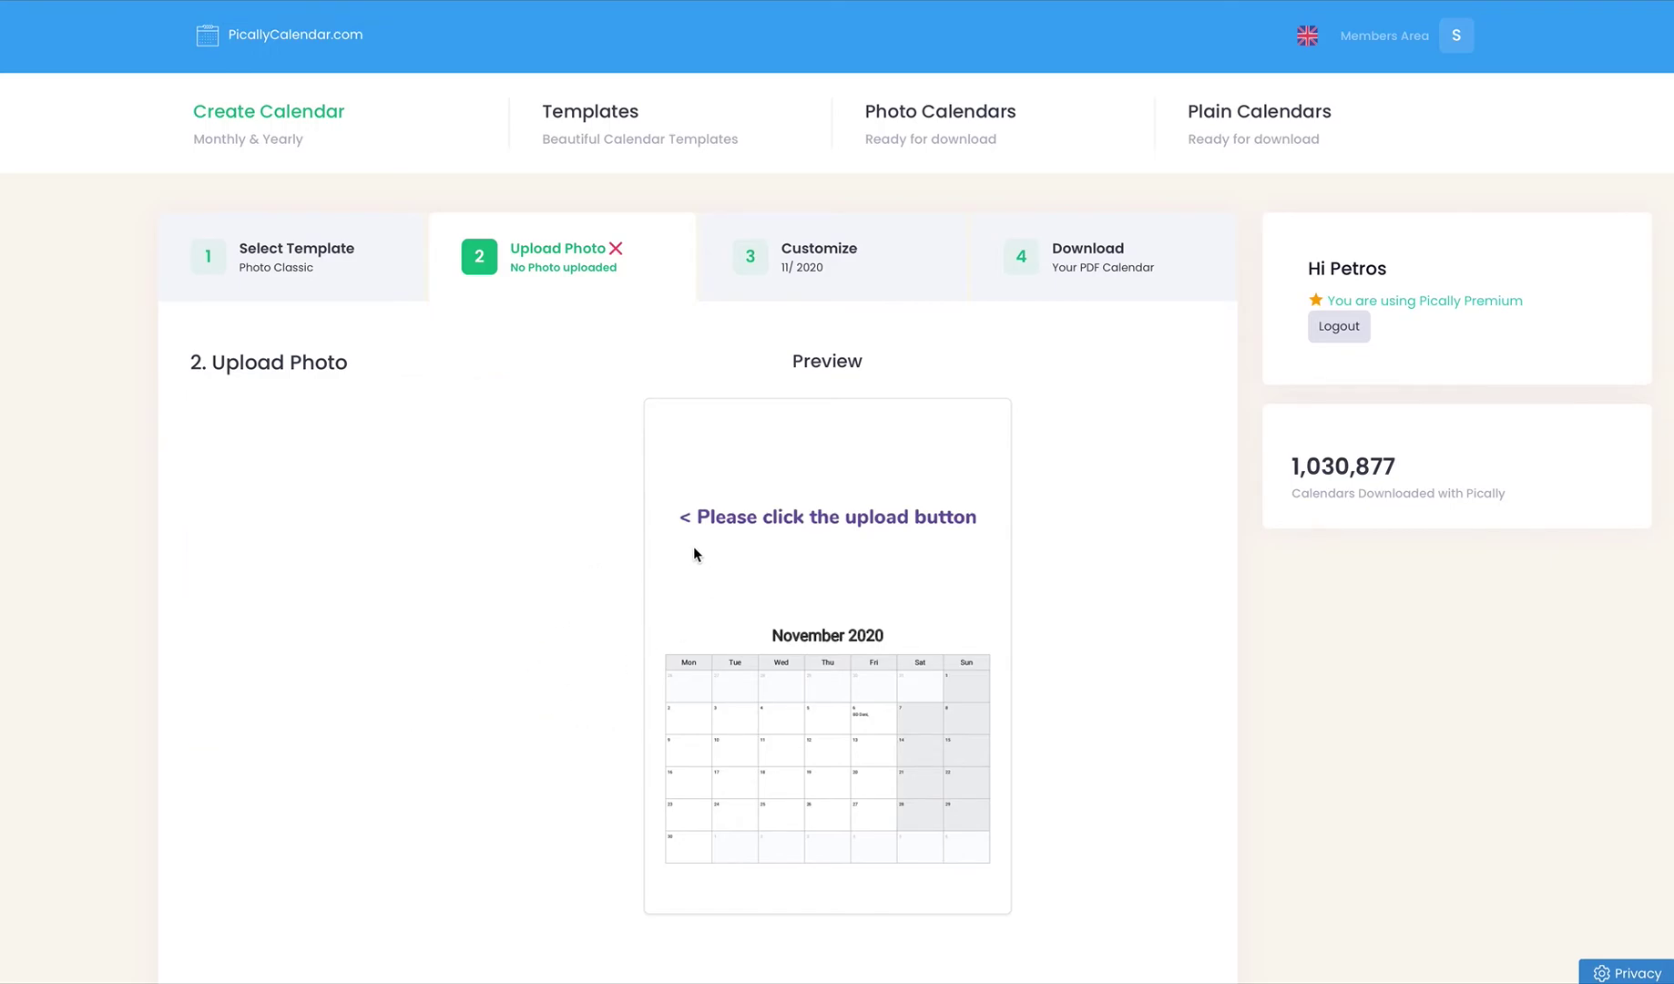
Step: Check the November 2020 cat calendar in the customization stage and download it as a PDF
{"action": "left_click", "coordinate": [813, 265]}
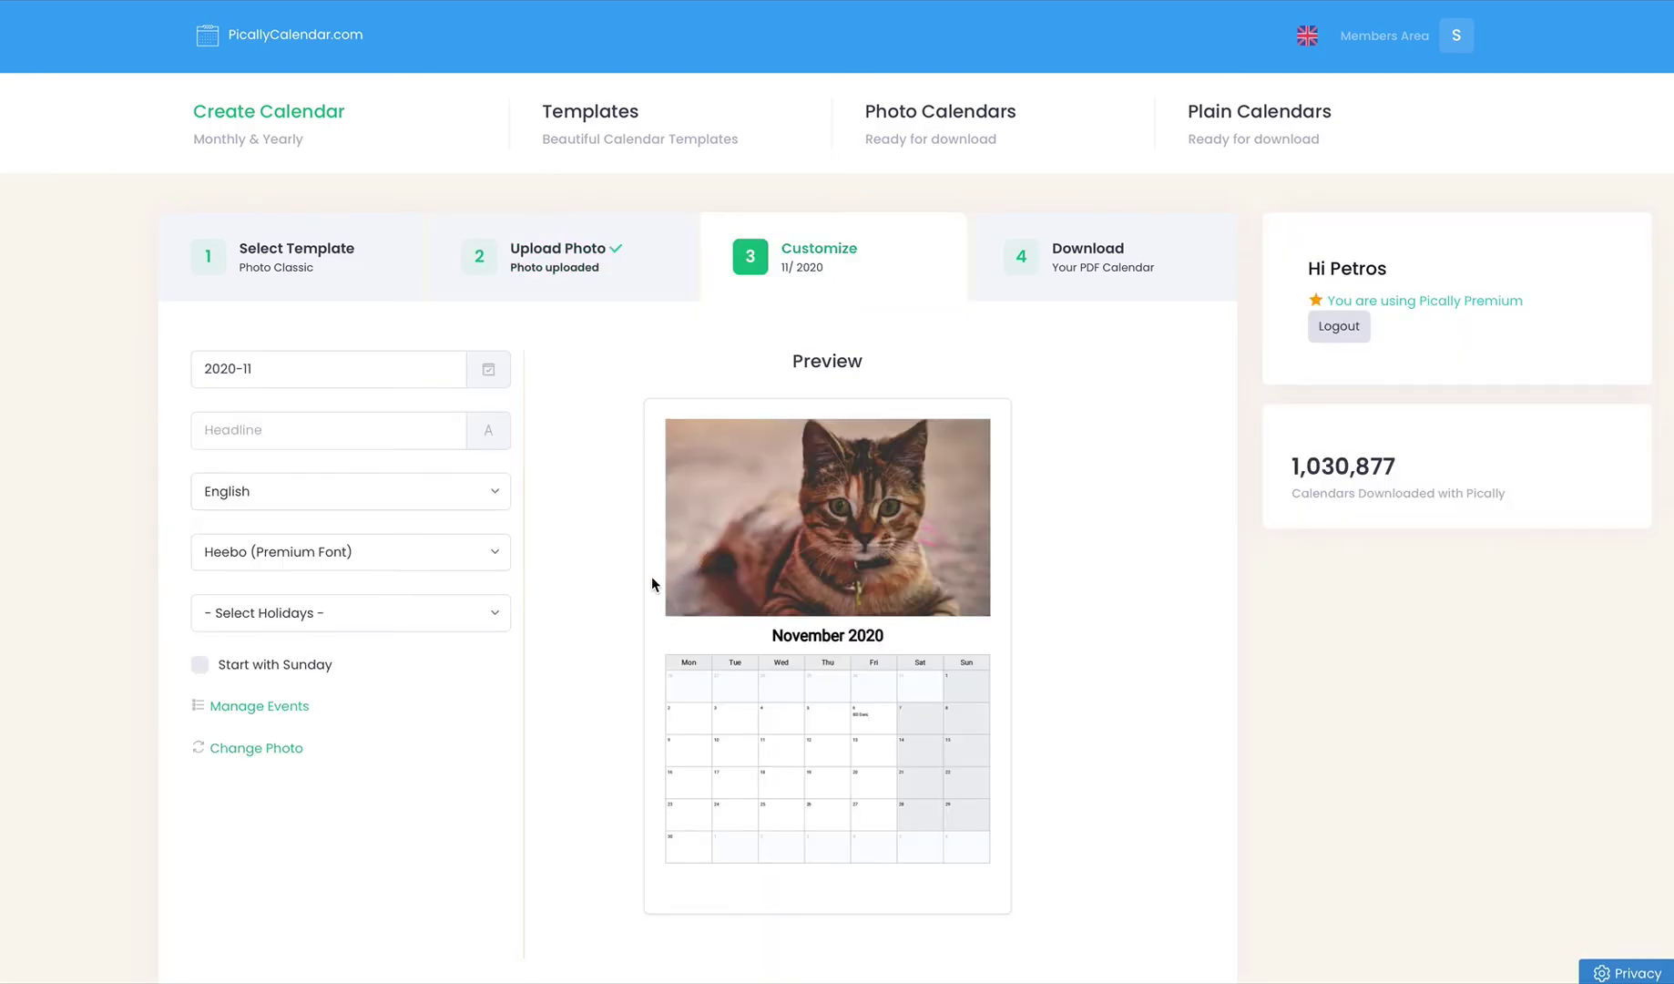
{"action": "left_click", "coordinate": [1061, 269]}
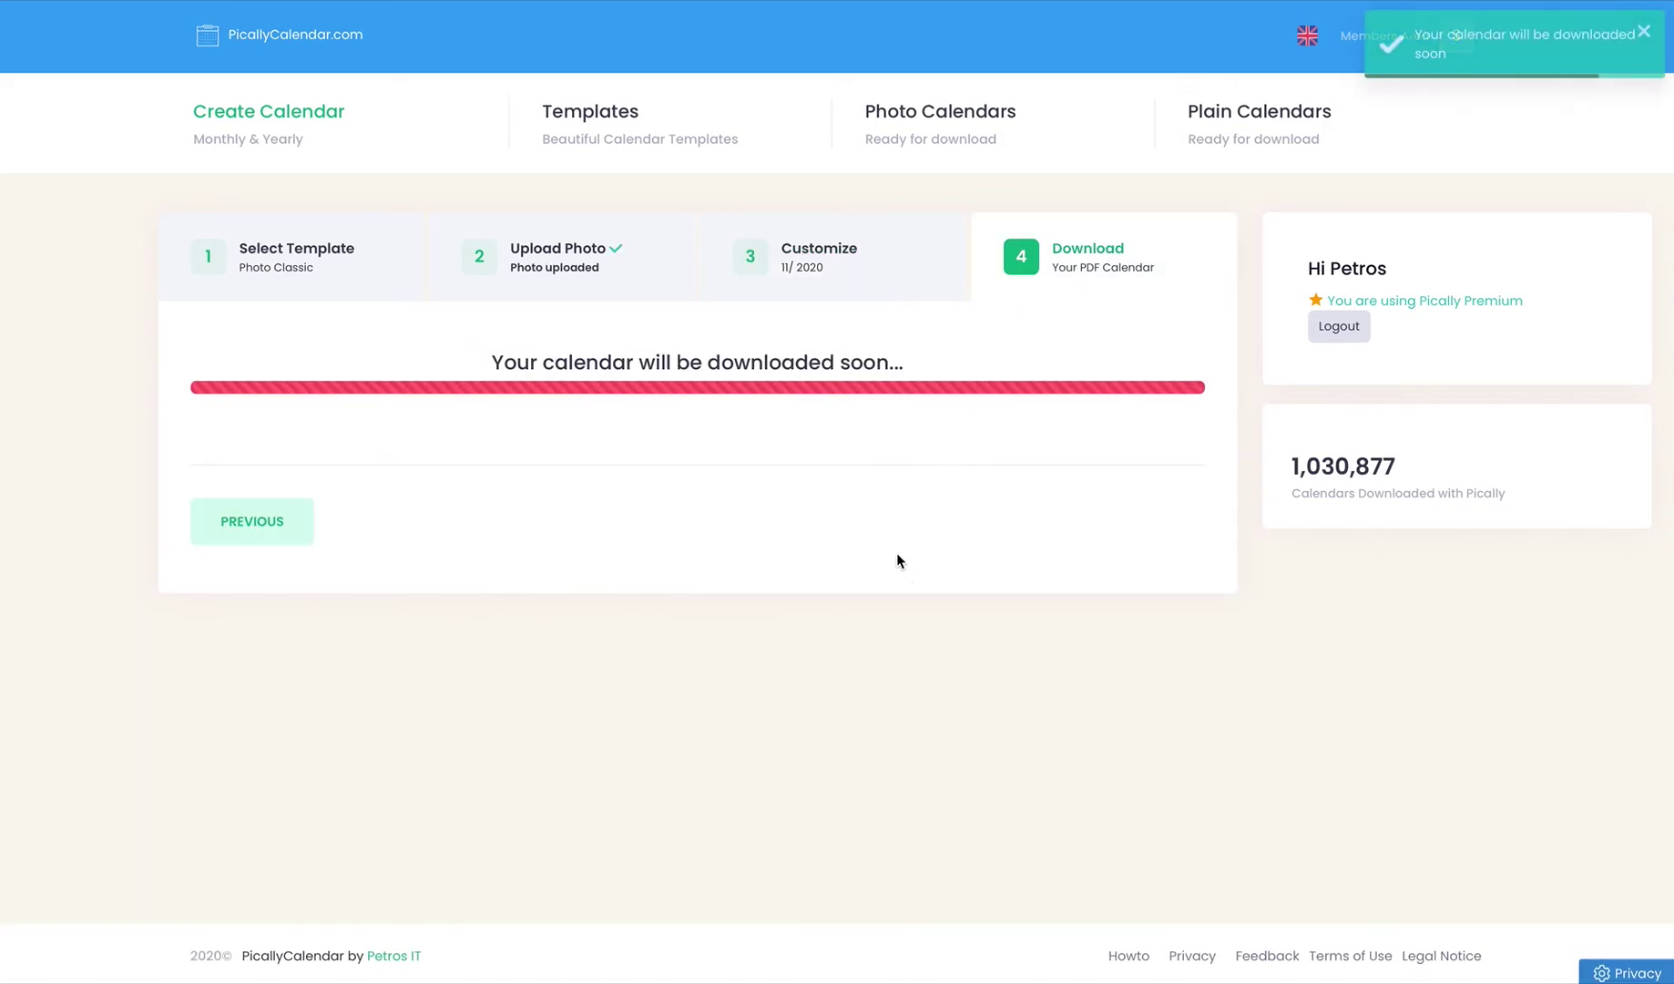